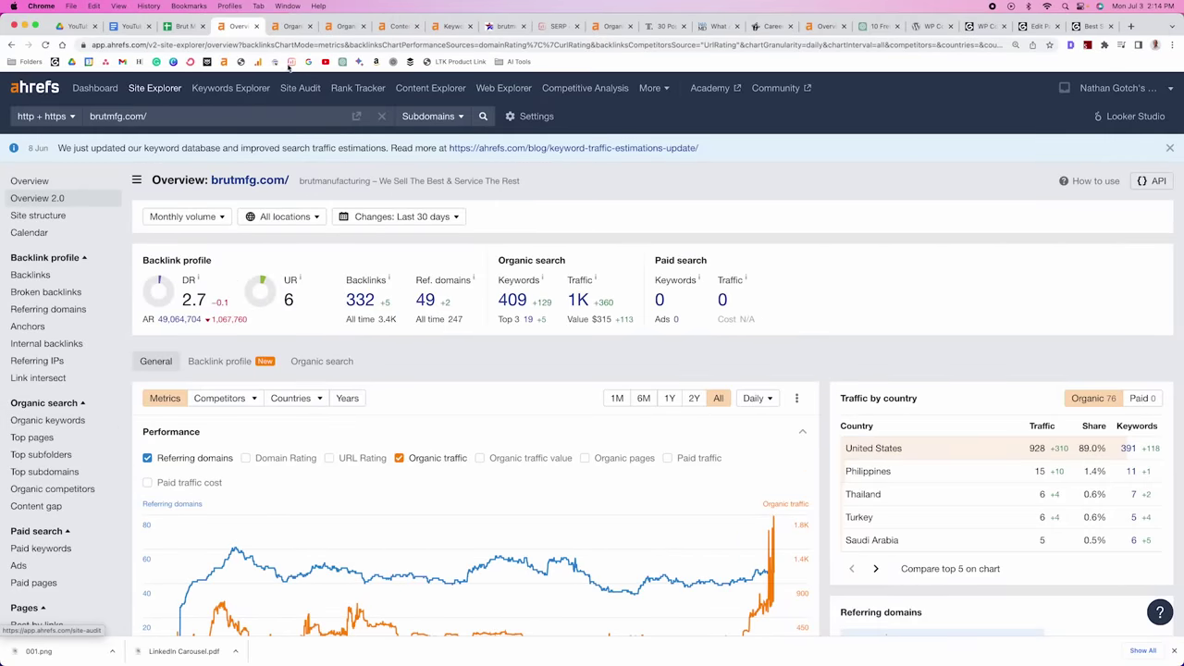
Filter brutmfg.com's organic keywords to ranking positions 2 through 15
click(292, 26)
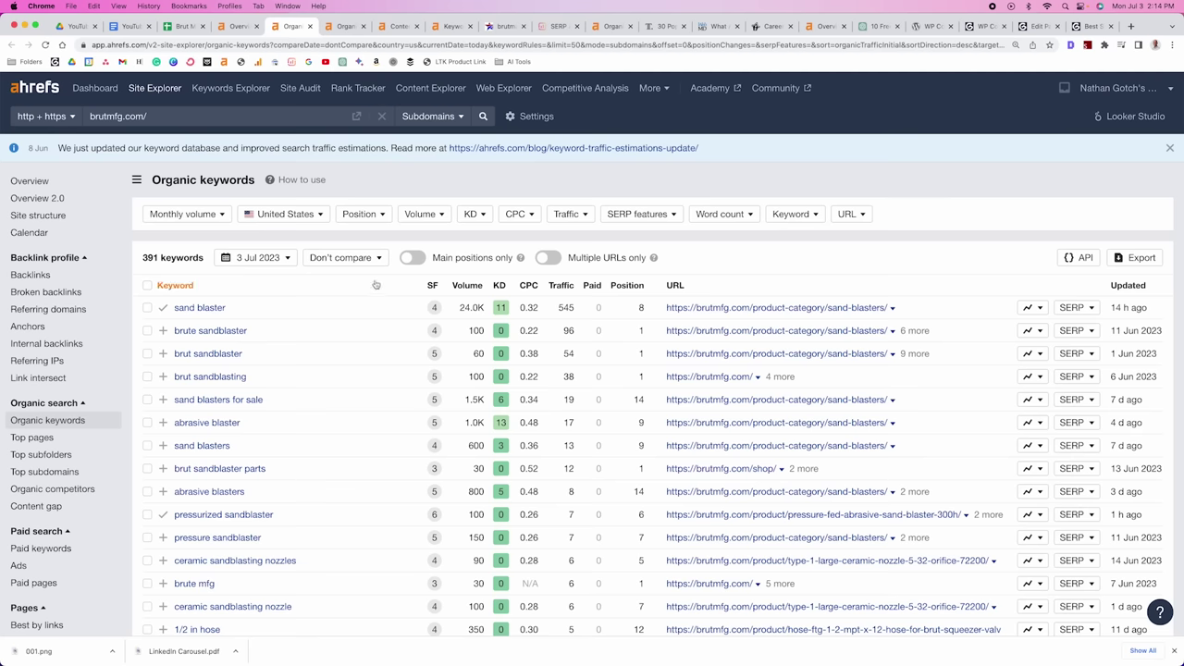
click(368, 213)
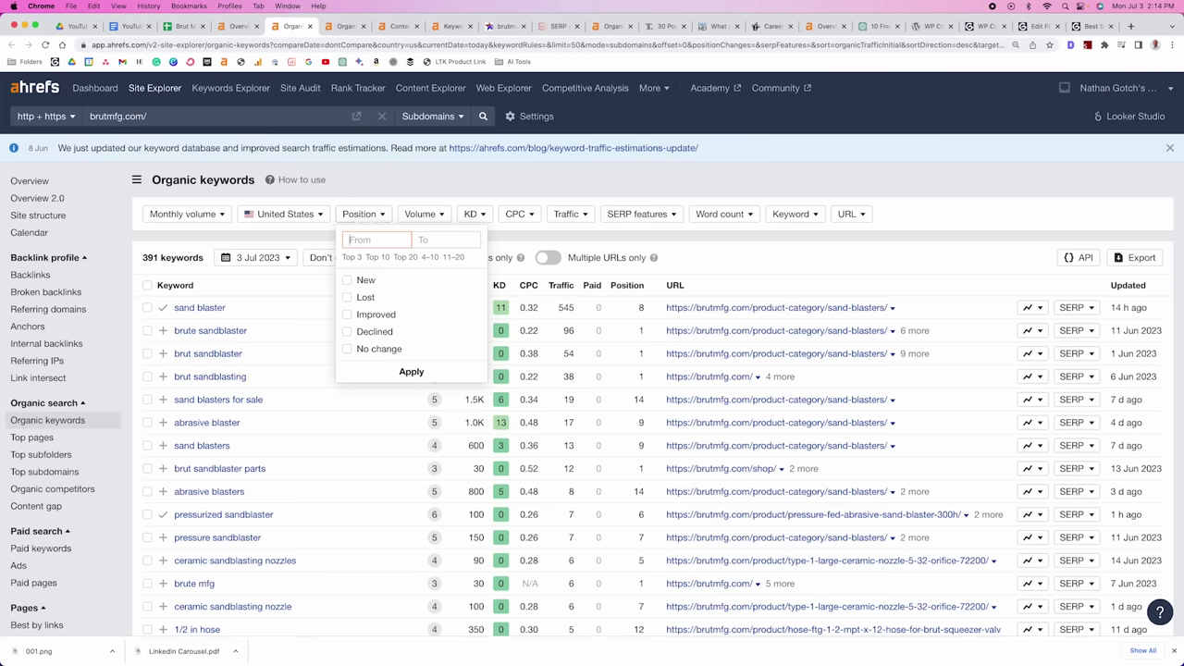
text(2)
click(435, 239)
text(15)
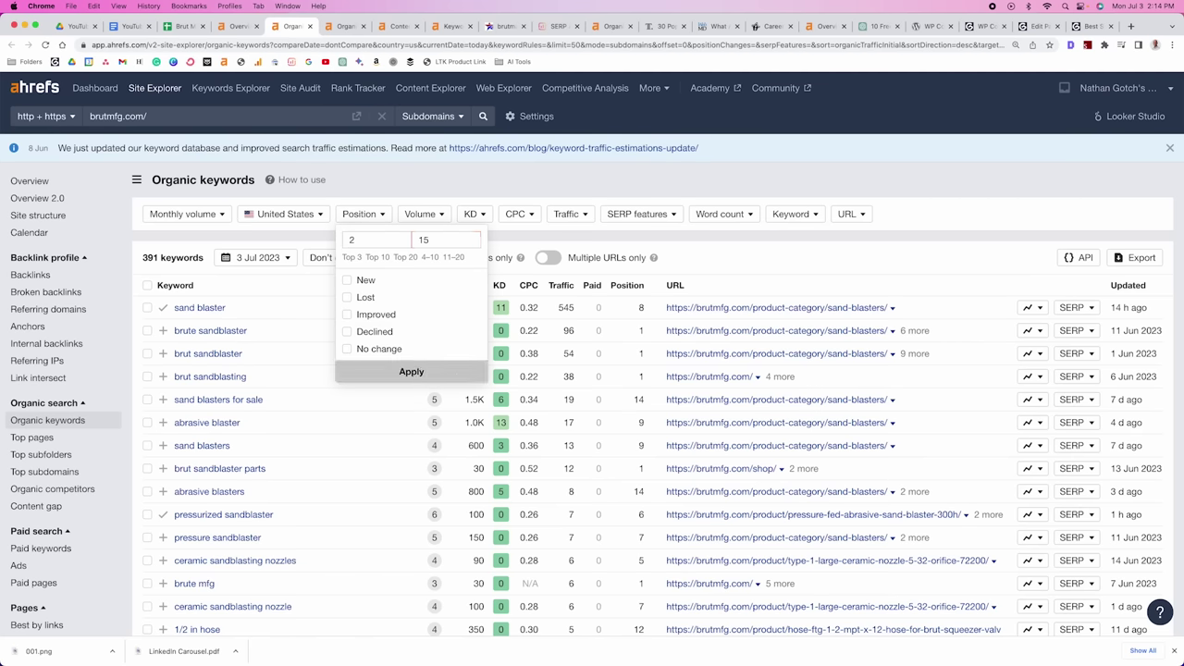
click(435, 371)
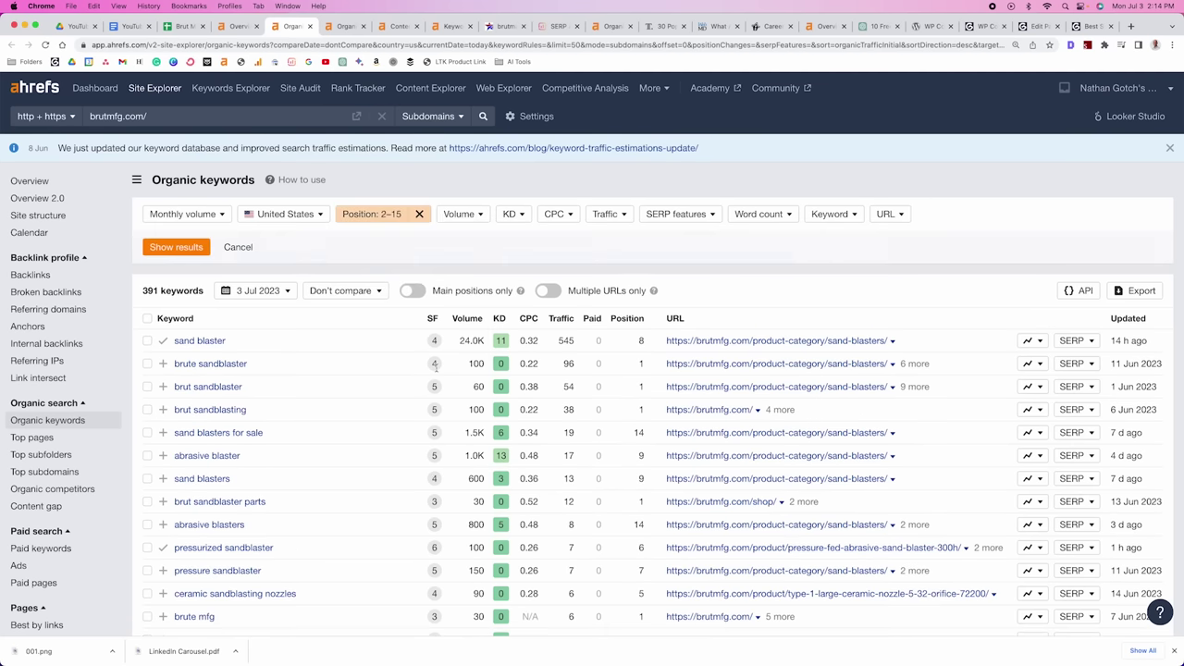
click(176, 247)
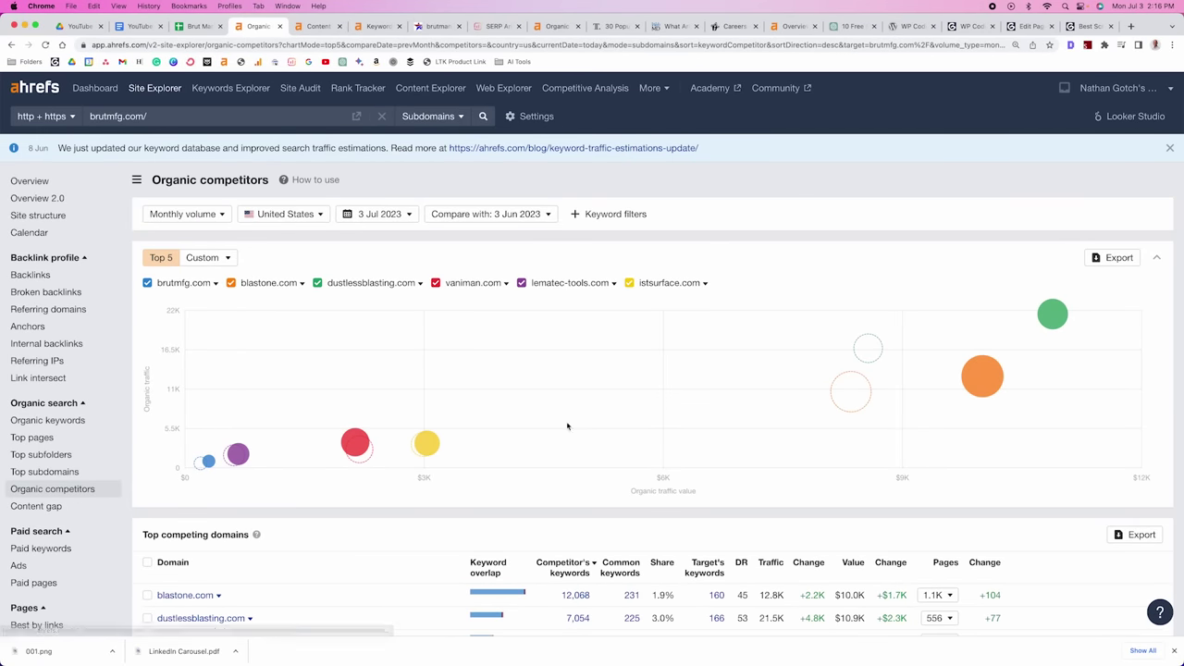
Scroll through brutmfg.com's Top competing domains table, led by blastone.com
scroll(620, 411, down, 4)
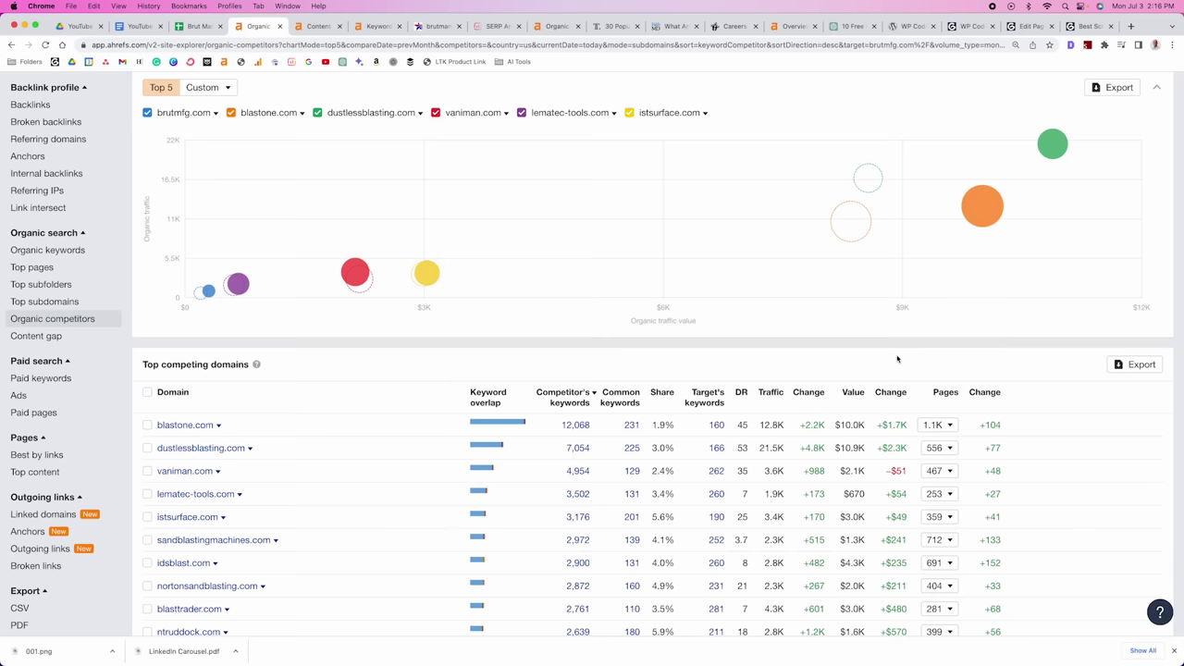
scroll(583, 397, down, 1)
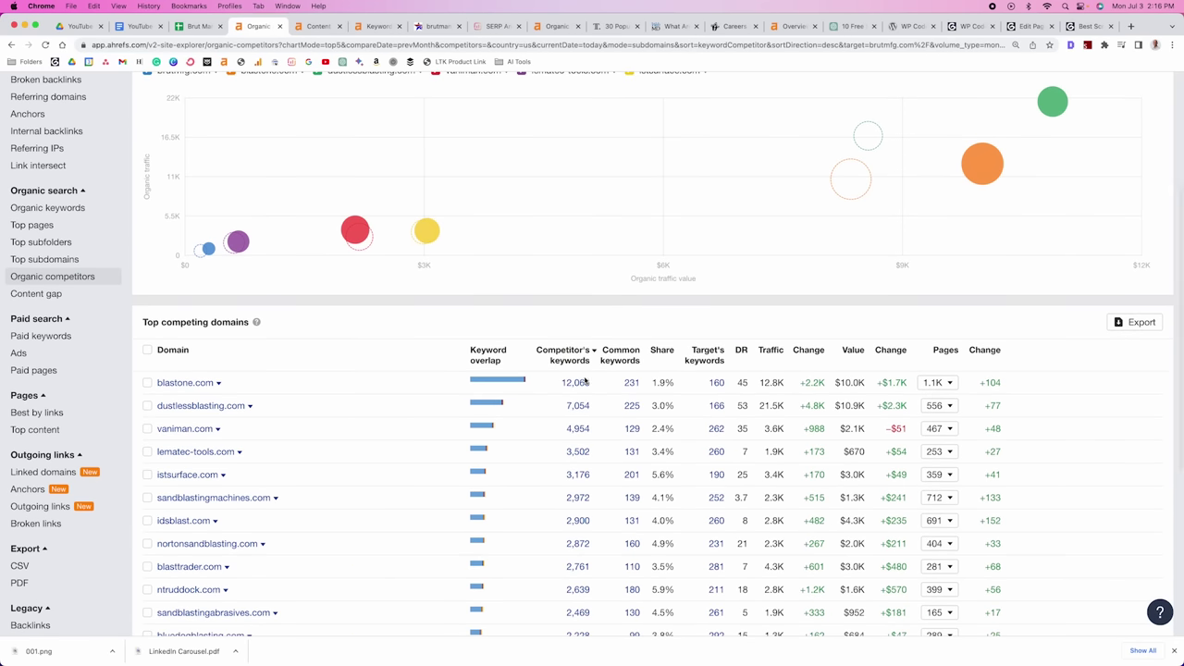
scroll(583, 382, down, 1)
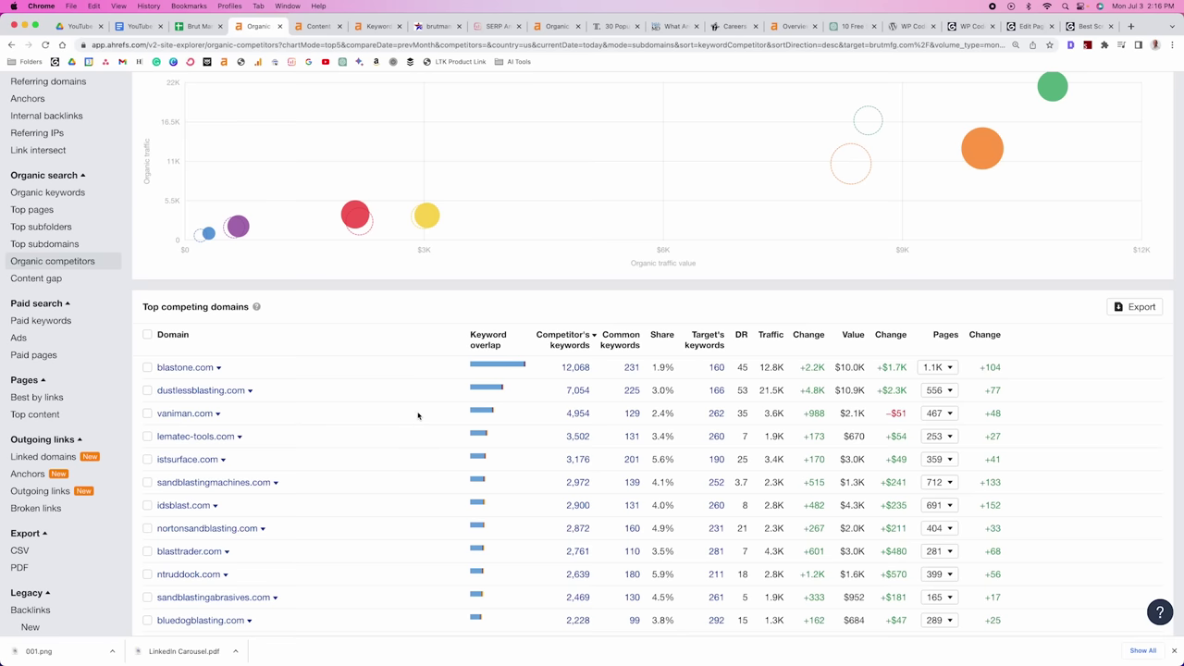
scroll(365, 410, up, 1)
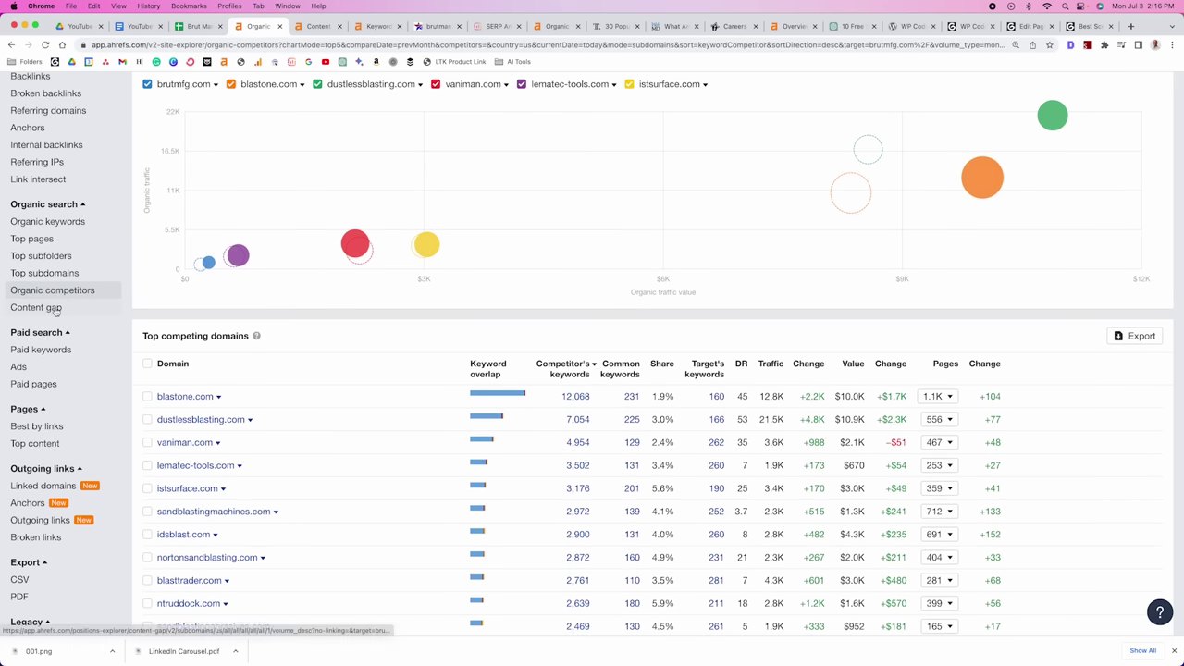
On the Content Gap comparison, clear the excluded target field and scroll through the results
click(318, 26)
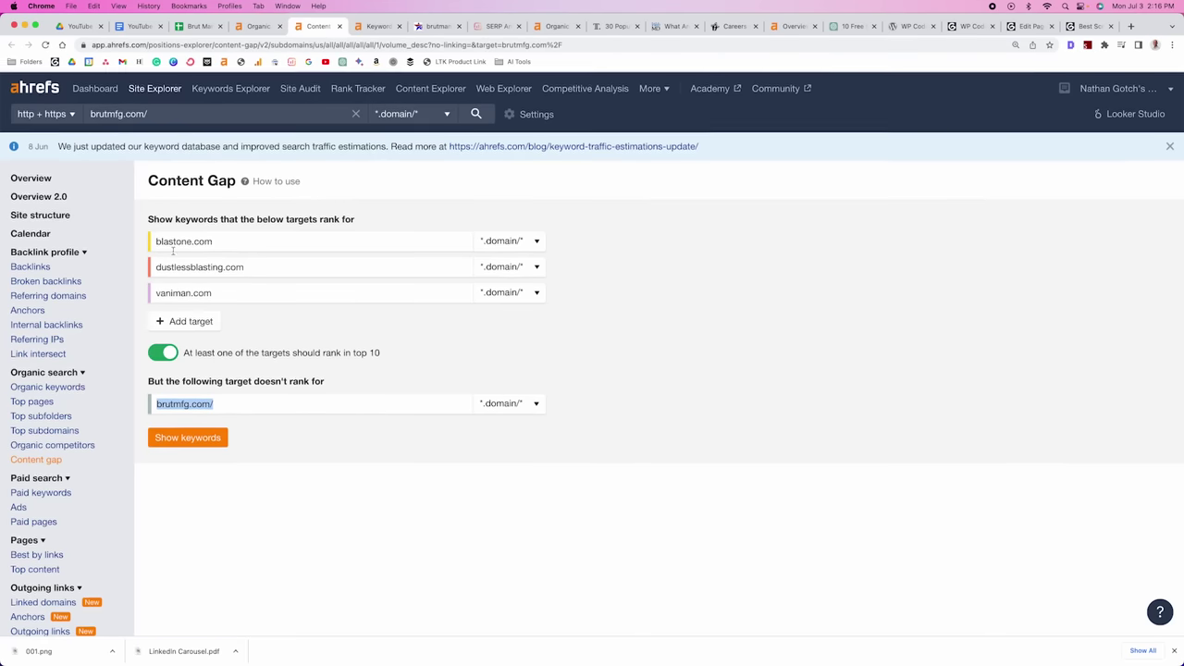
click(593, 284)
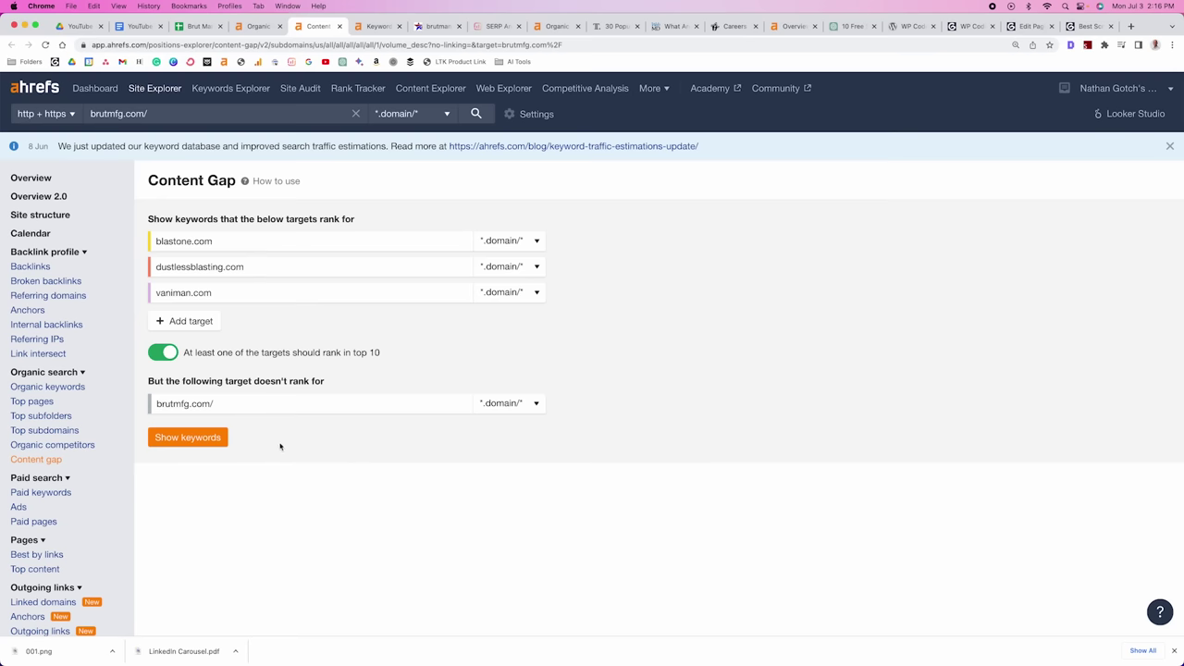
scroll(796, 252, down, 1)
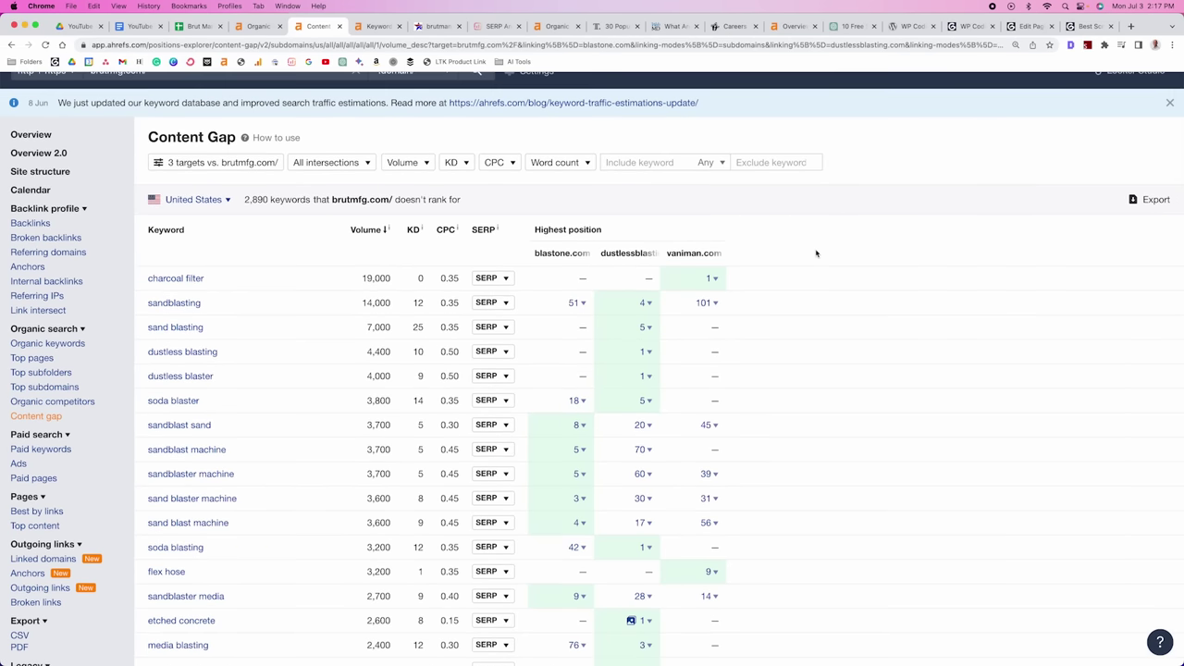
scroll(815, 252, down, 1)
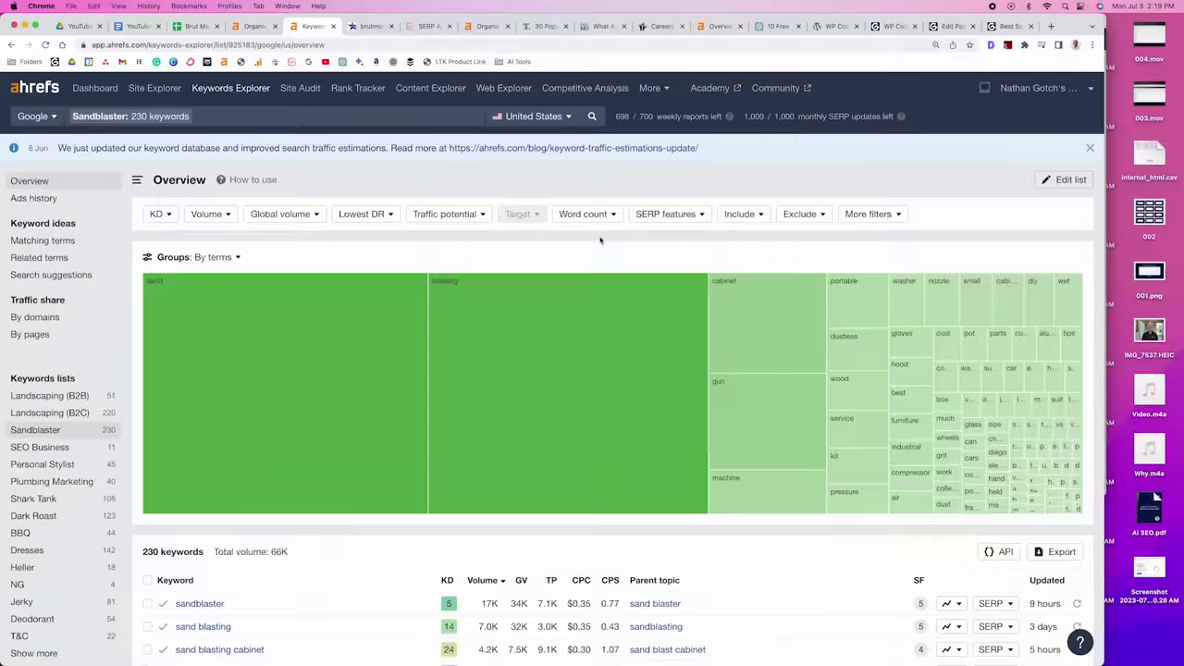
Limit the Sandblaster keywords to a lowest DR of 50 in the top 5
click(377, 215)
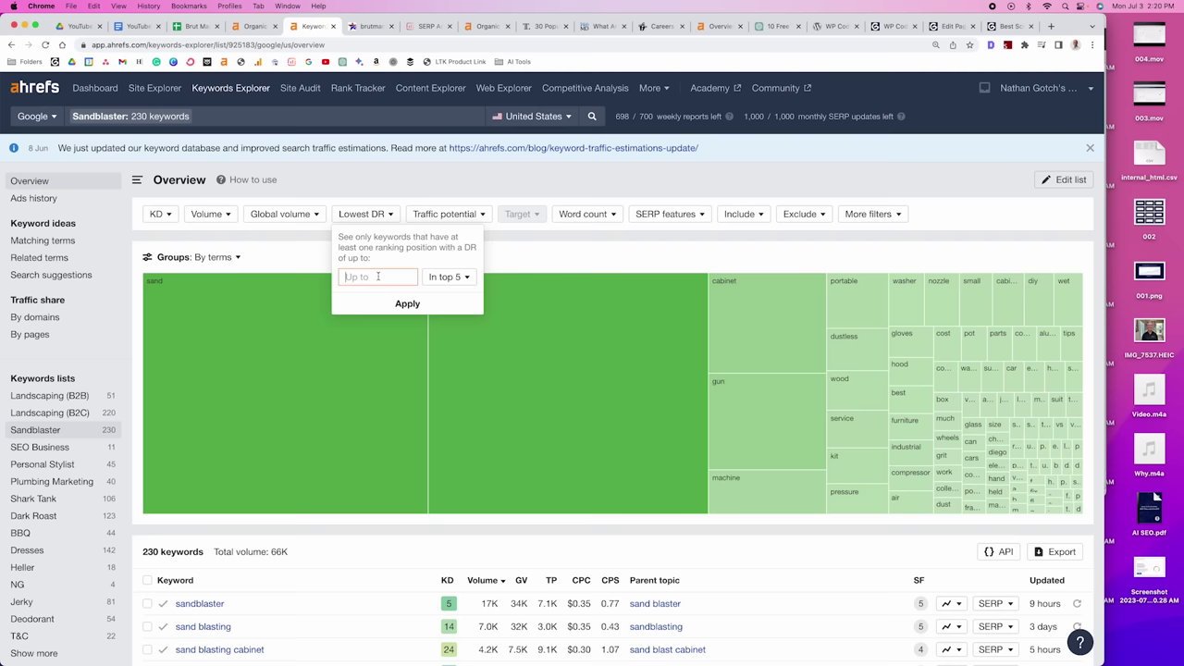
scroll(377, 275, down, 1)
text(50)
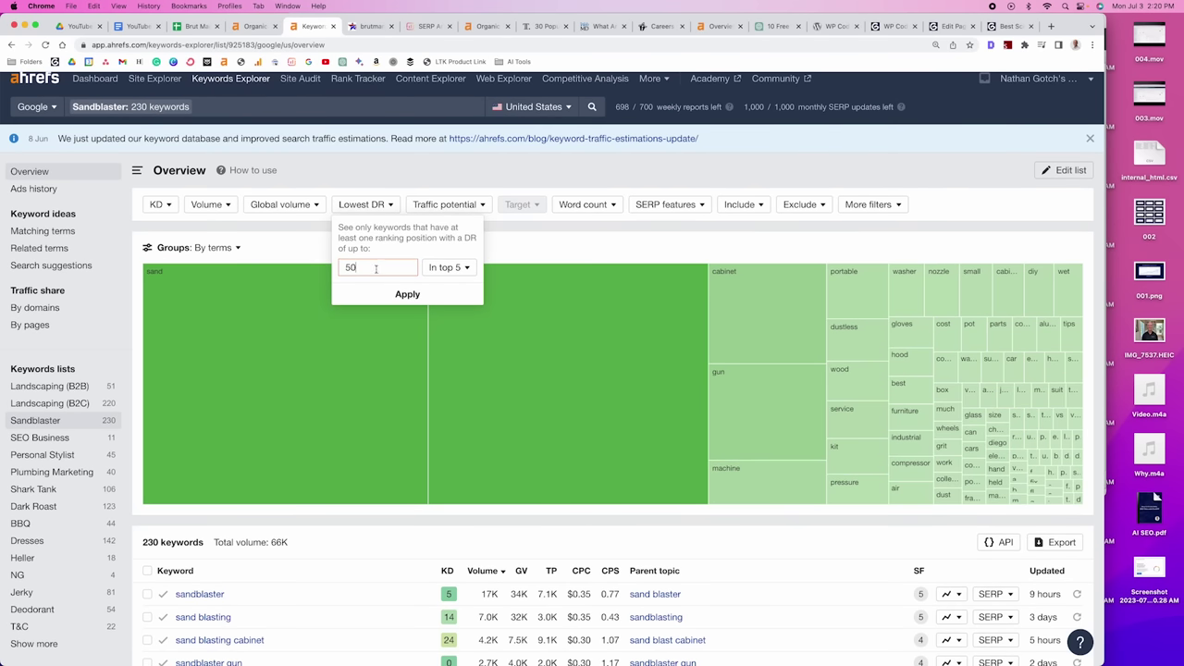
key(Return)
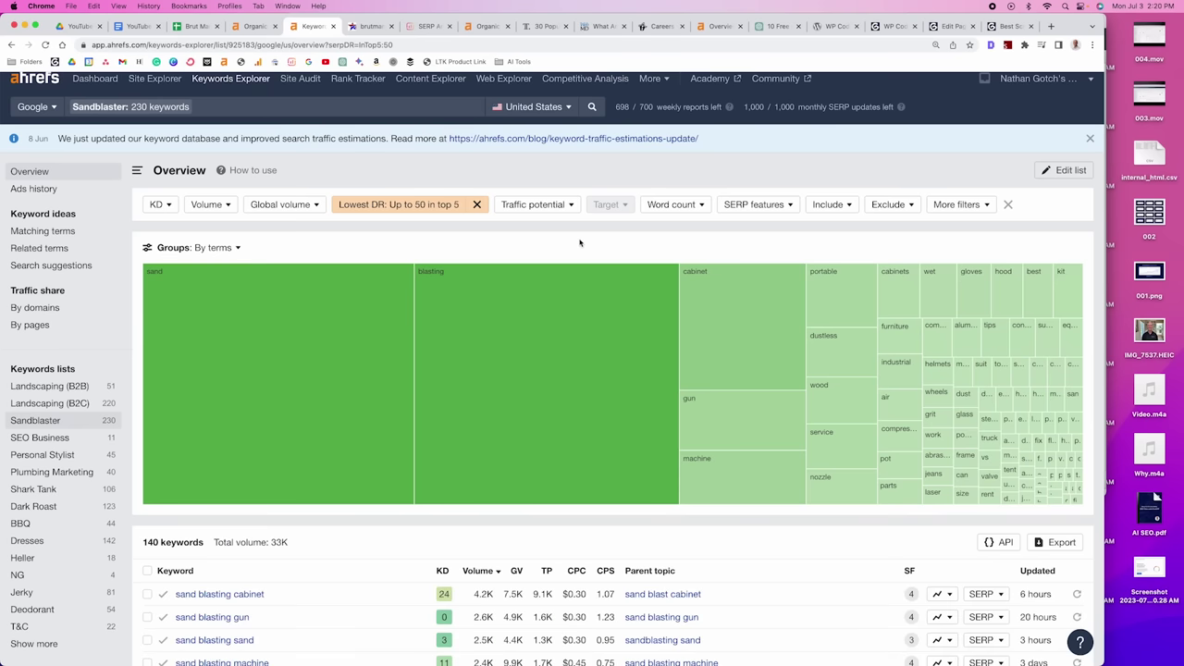
scroll(164, 222, up, 1)
Add keyword difficulty max 30 and search volume min 100, then review the filtered keywords
click(158, 214)
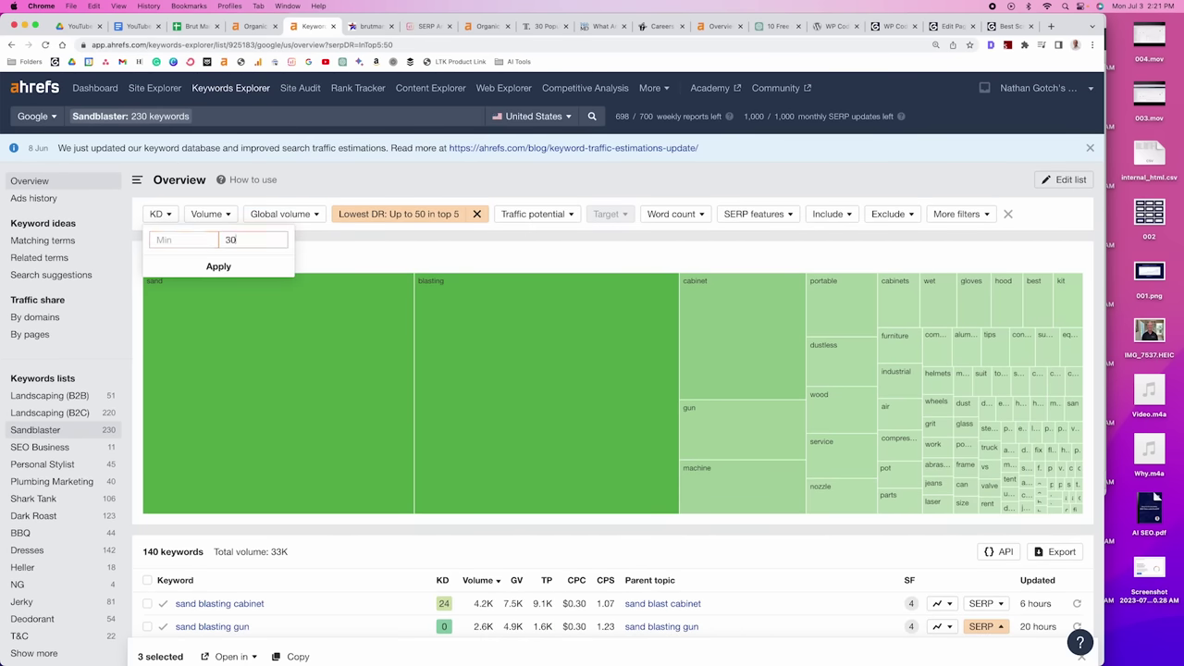
click(246, 268)
click(257, 214)
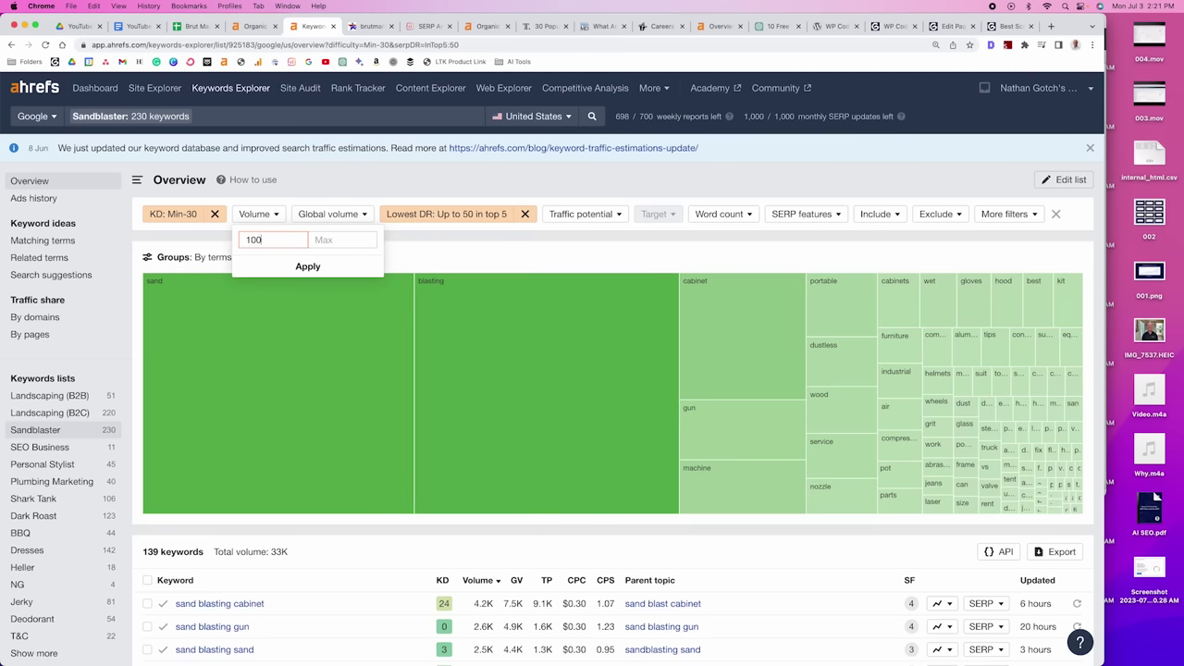
click(307, 265)
click(179, 267)
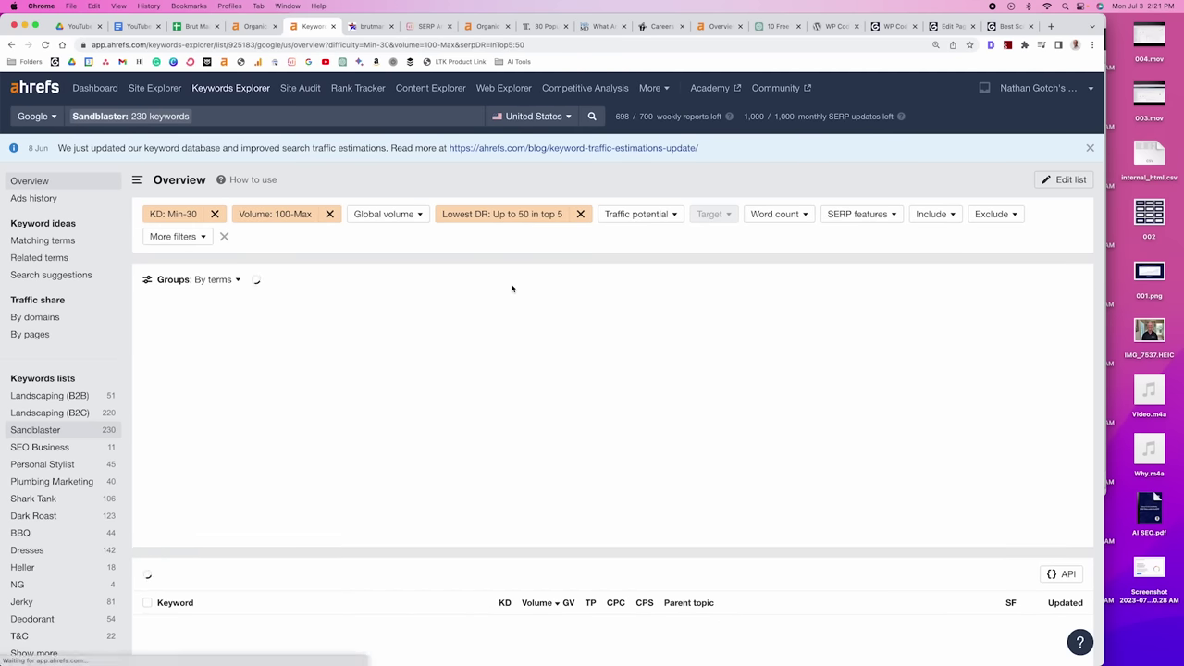
scroll(587, 293, down, 8)
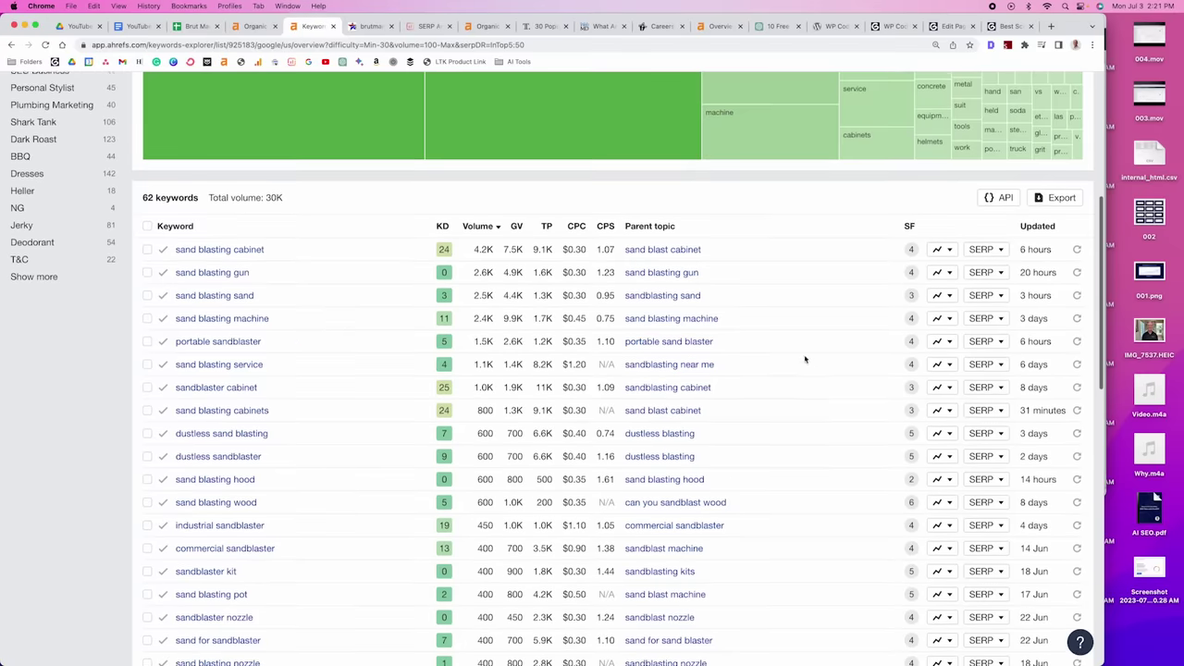
scroll(801, 370, down, 1)
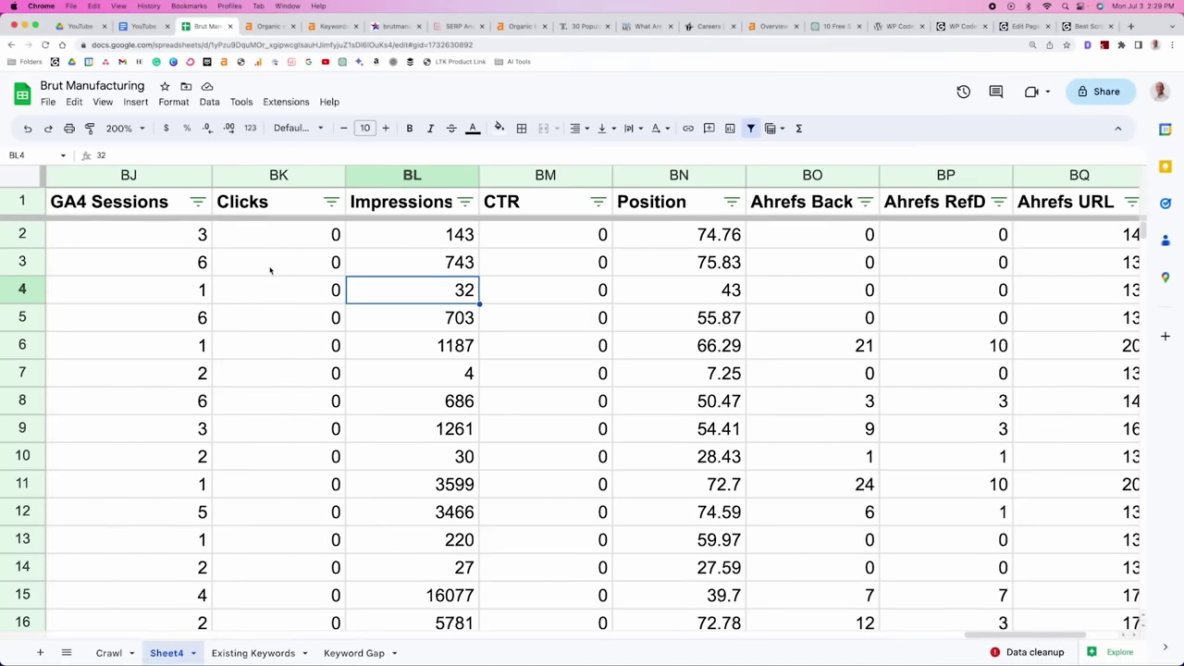
Fill the Ahrefs Backlinks - Exact column light tan
click(165, 239)
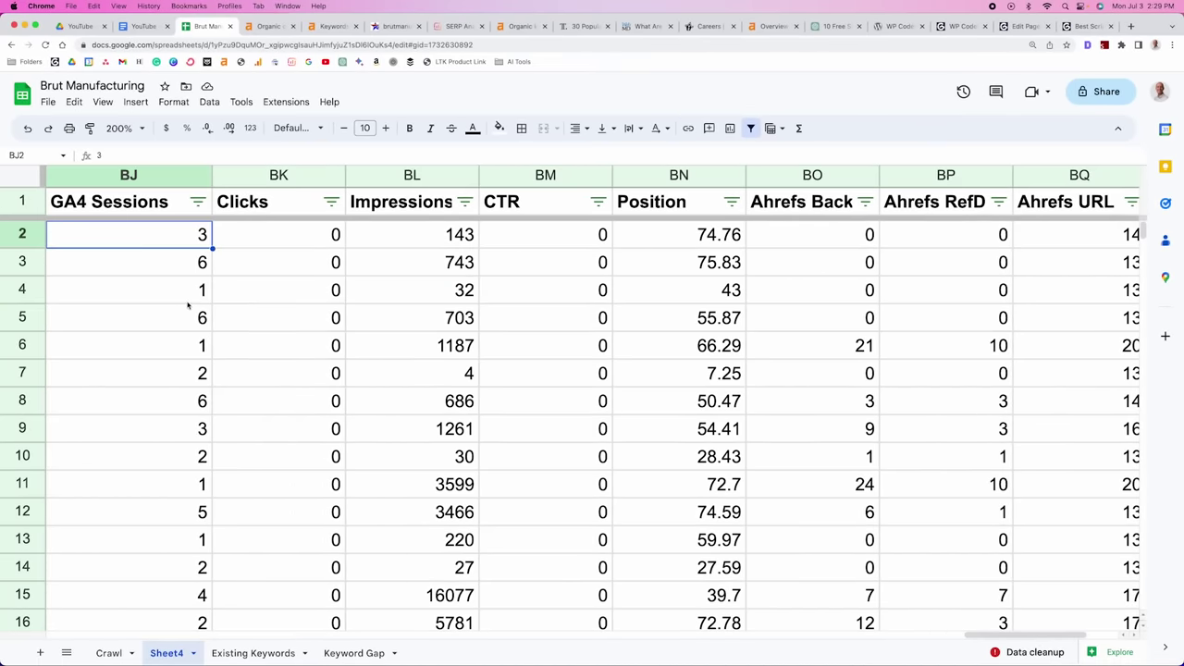
click(291, 205)
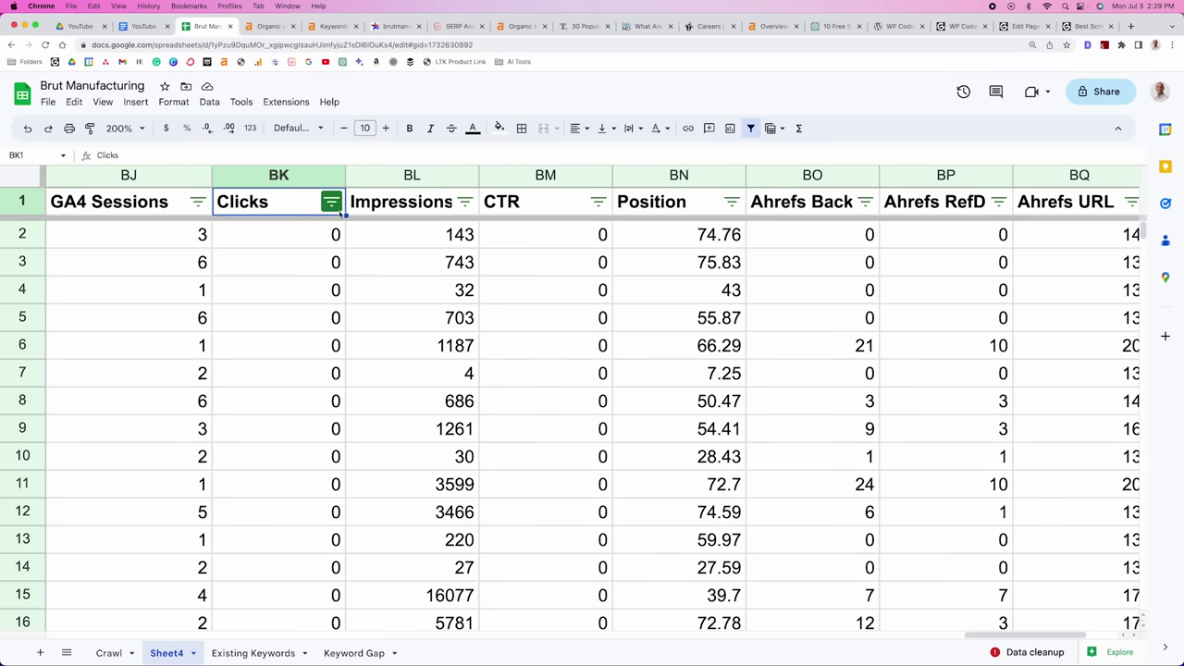
click(427, 207)
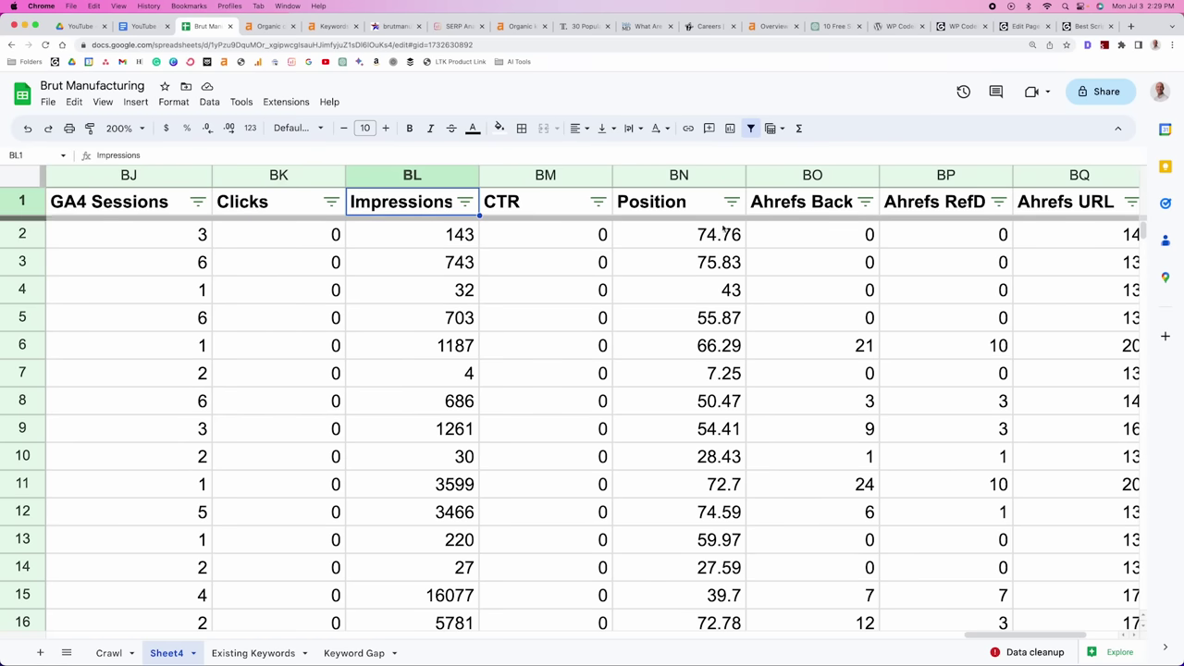
click(798, 204)
click(797, 175)
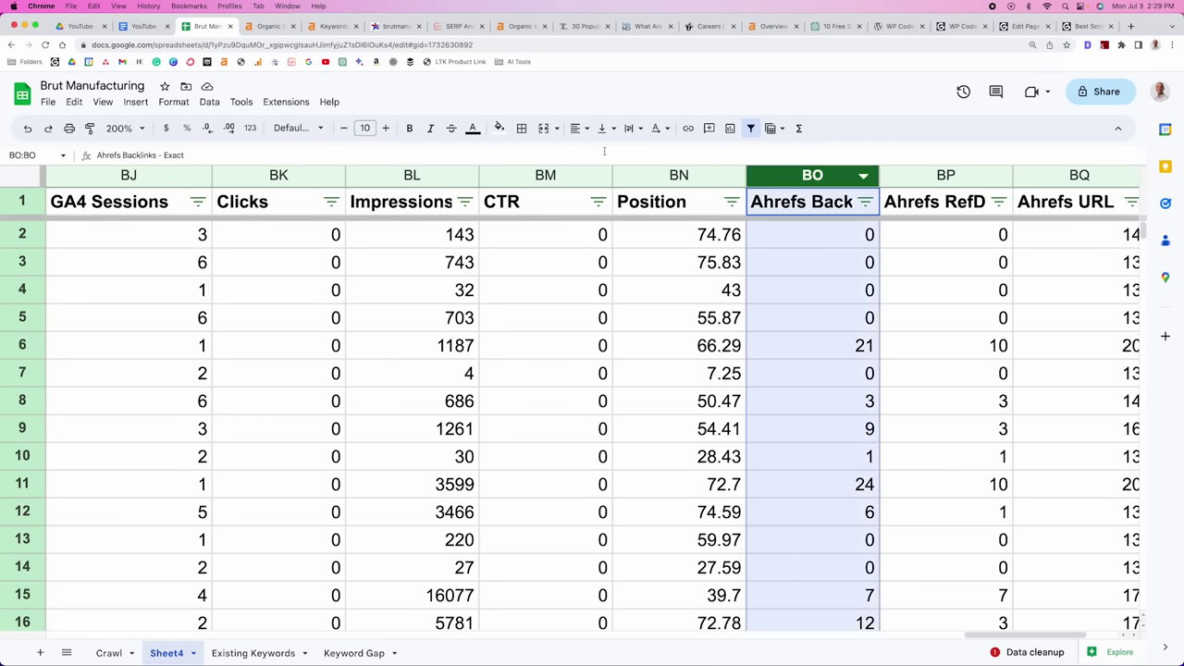
click(499, 128)
click(545, 209)
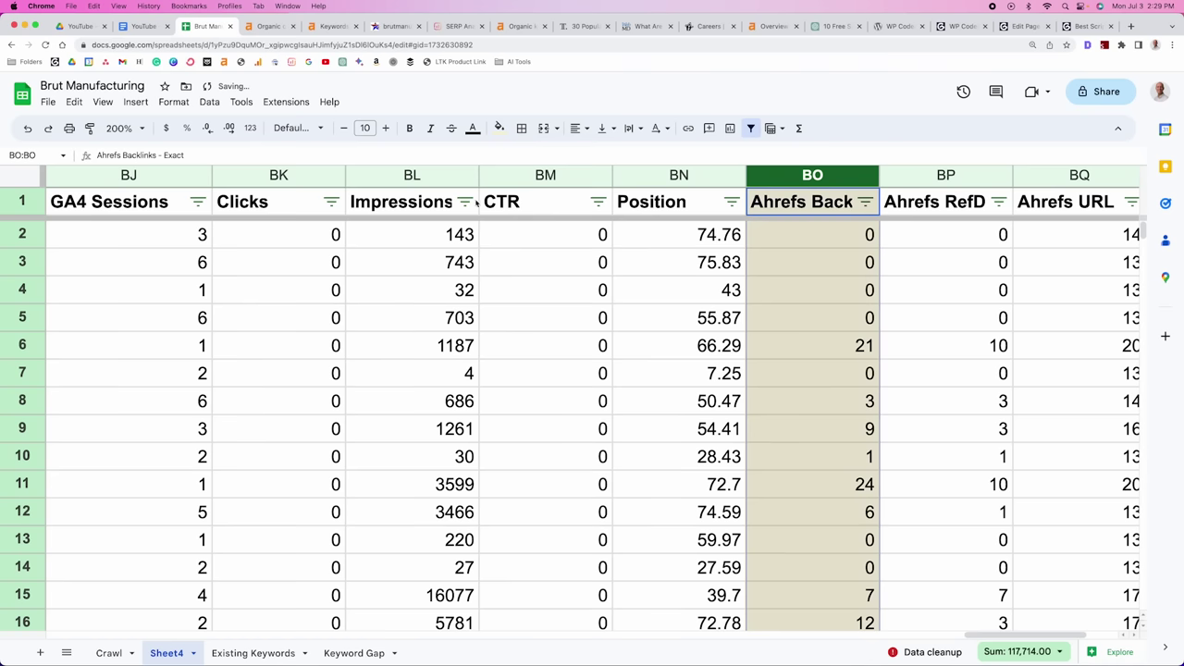
Fill the Impressions, Clicks and GA4 Sessions columns light yellow
click(419, 172)
click(499, 128)
click(546, 208)
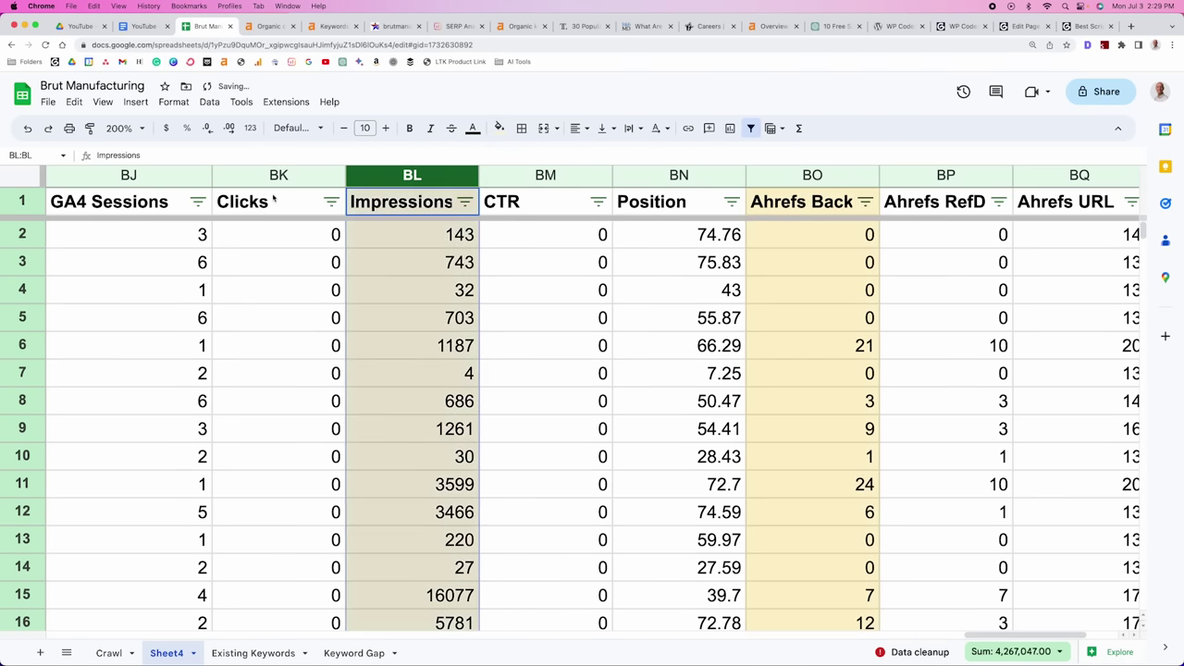
click(278, 178)
click(499, 128)
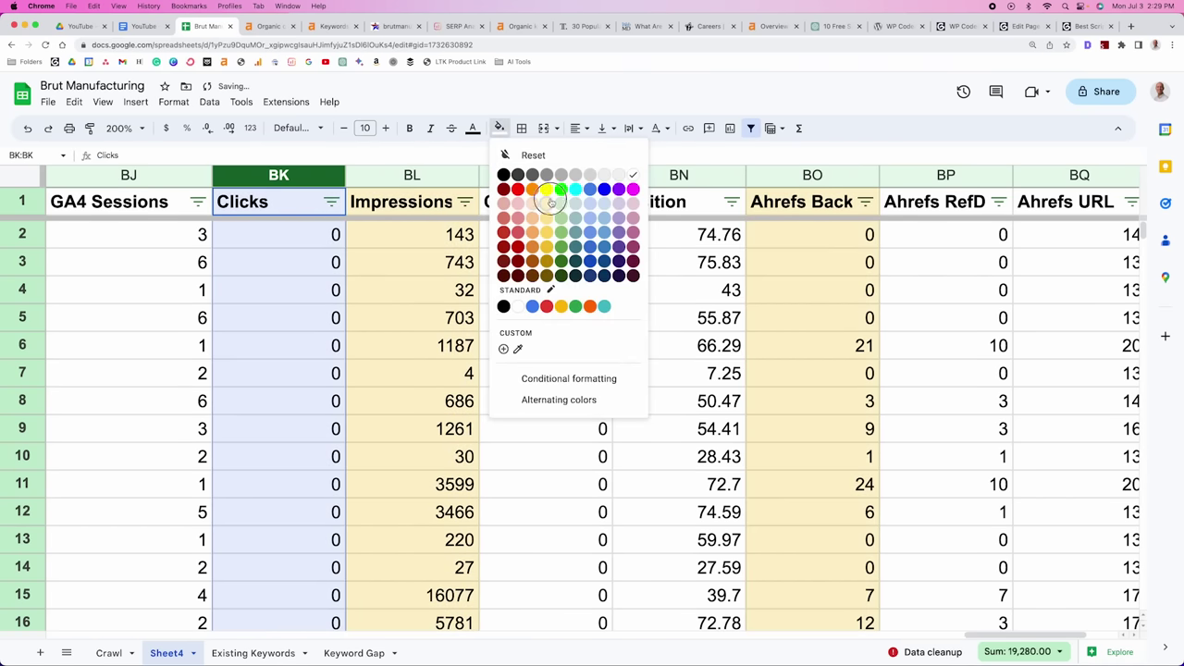
click(546, 207)
click(164, 175)
click(499, 127)
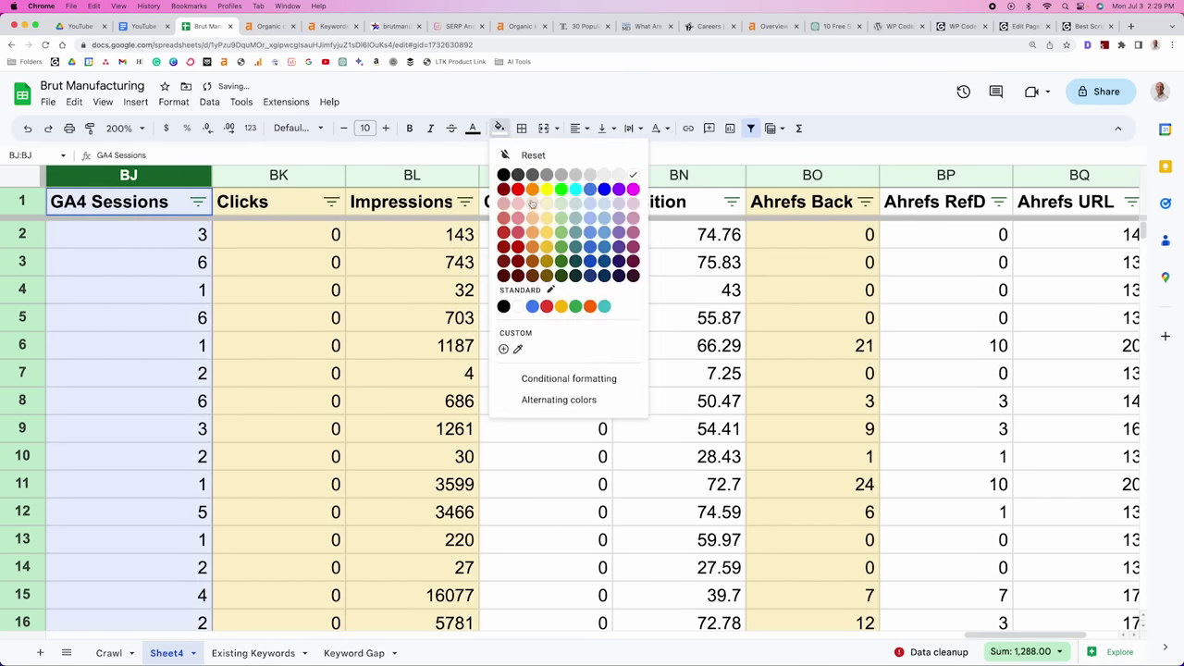
click(547, 209)
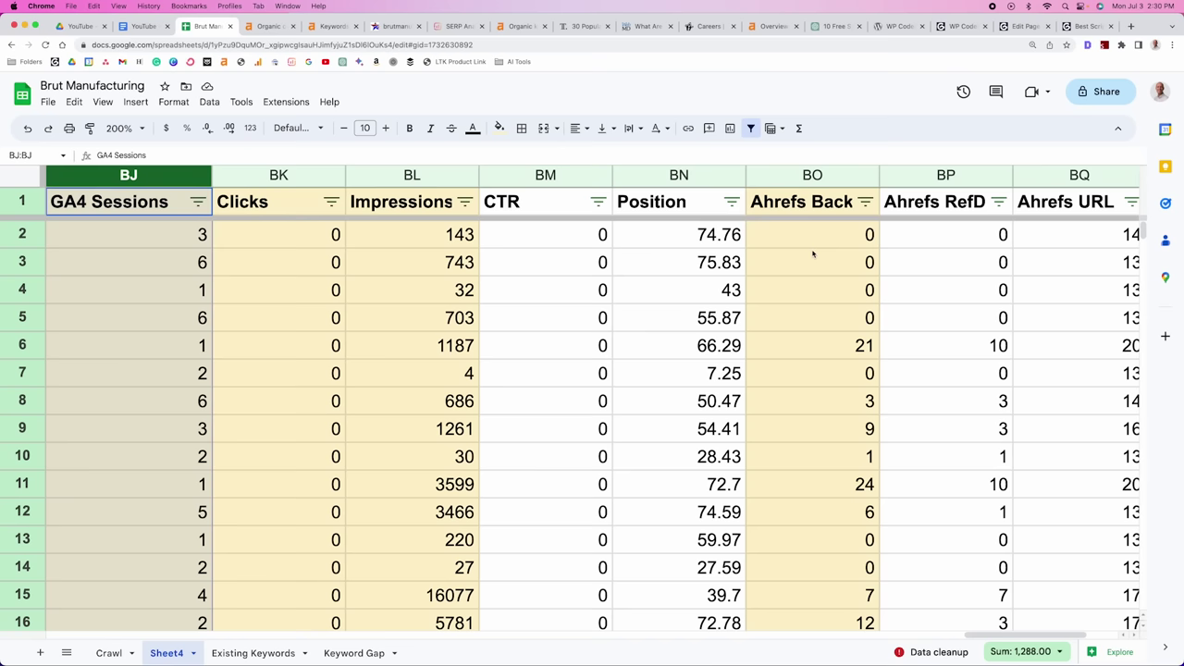
Inspect the backlink counts in rows 2, 3 and 6, where row 6 shows 21 backlinks
click(836, 241)
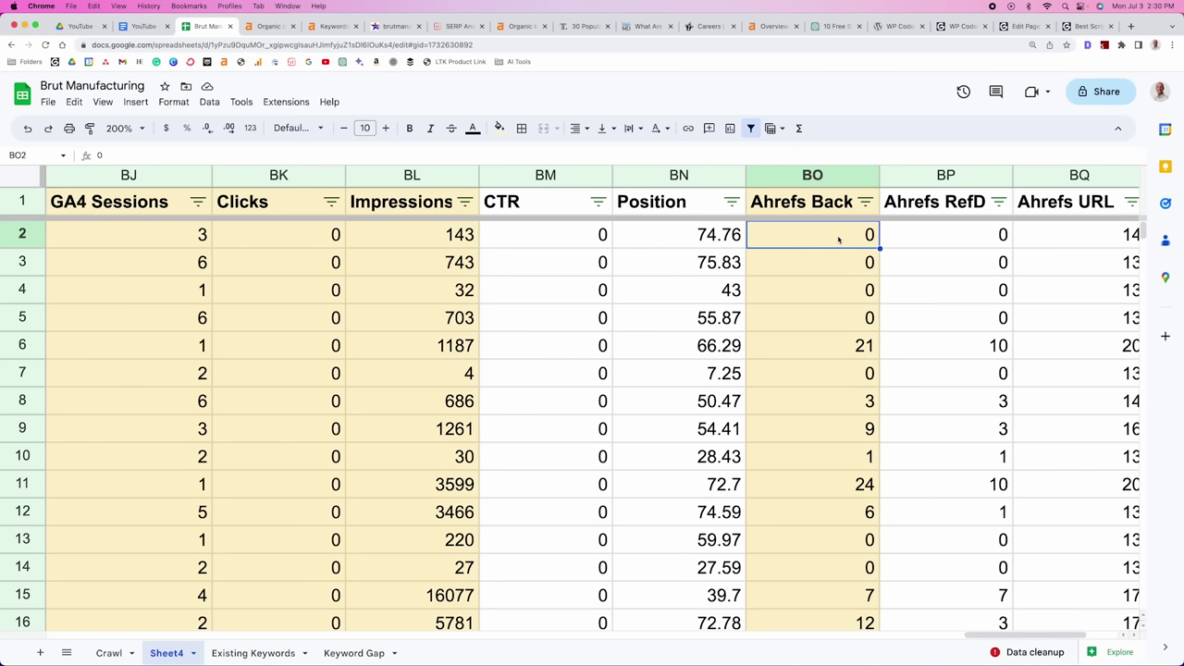
click(853, 268)
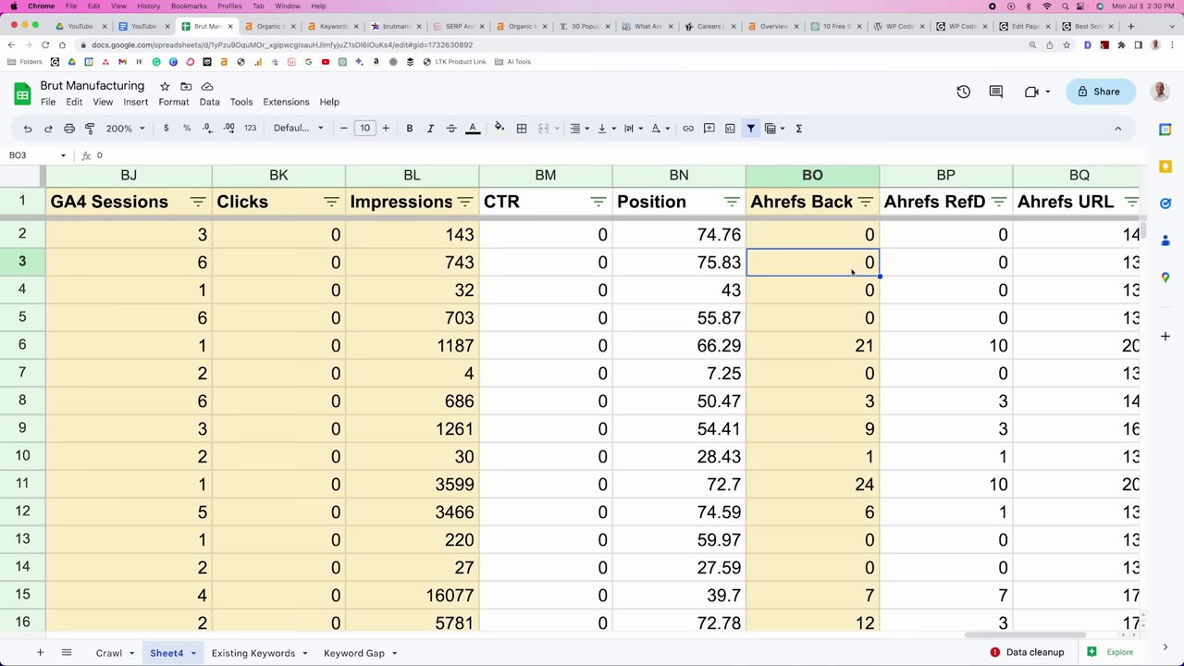
click(853, 349)
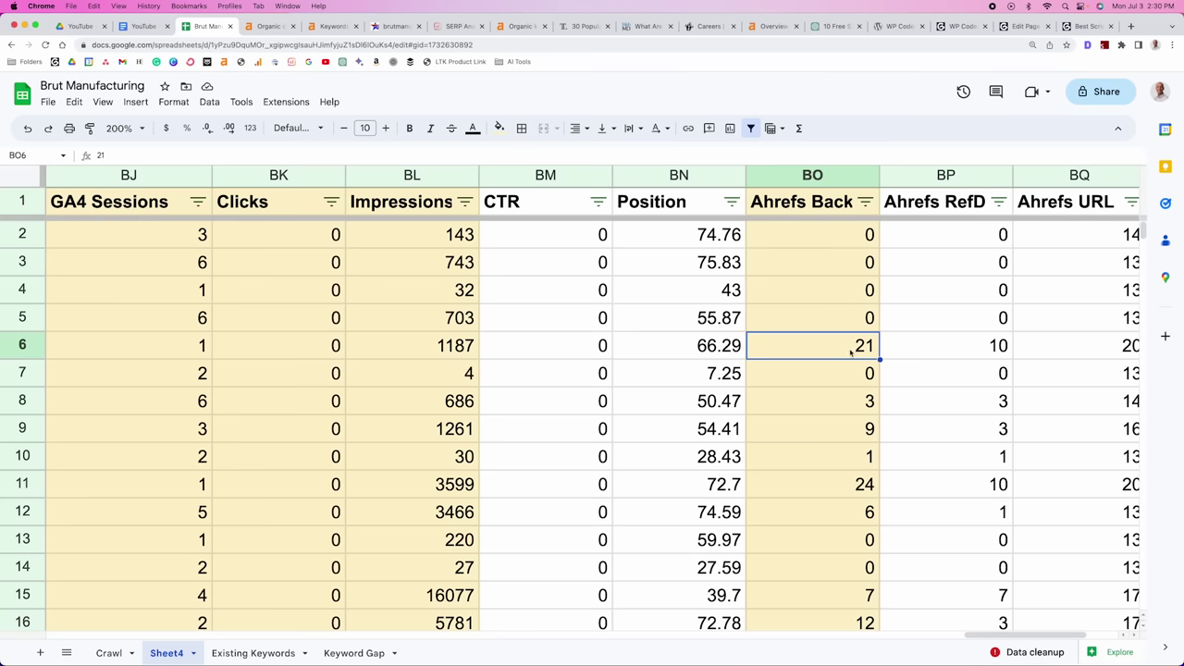
click(23, 352)
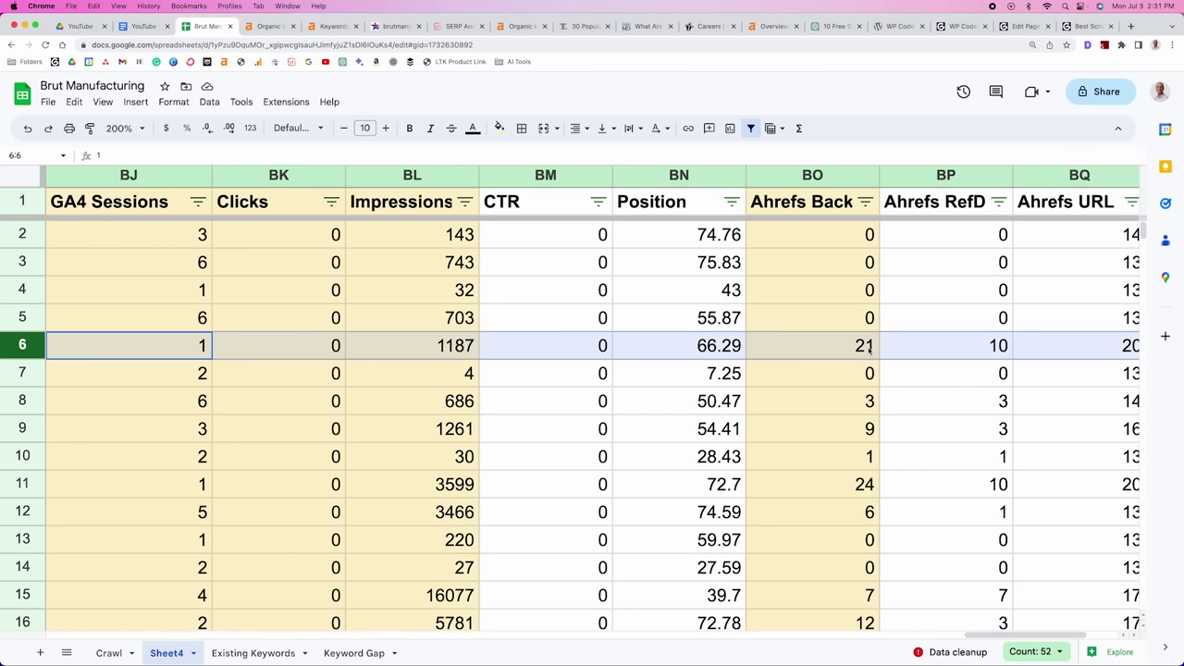
click(708, 315)
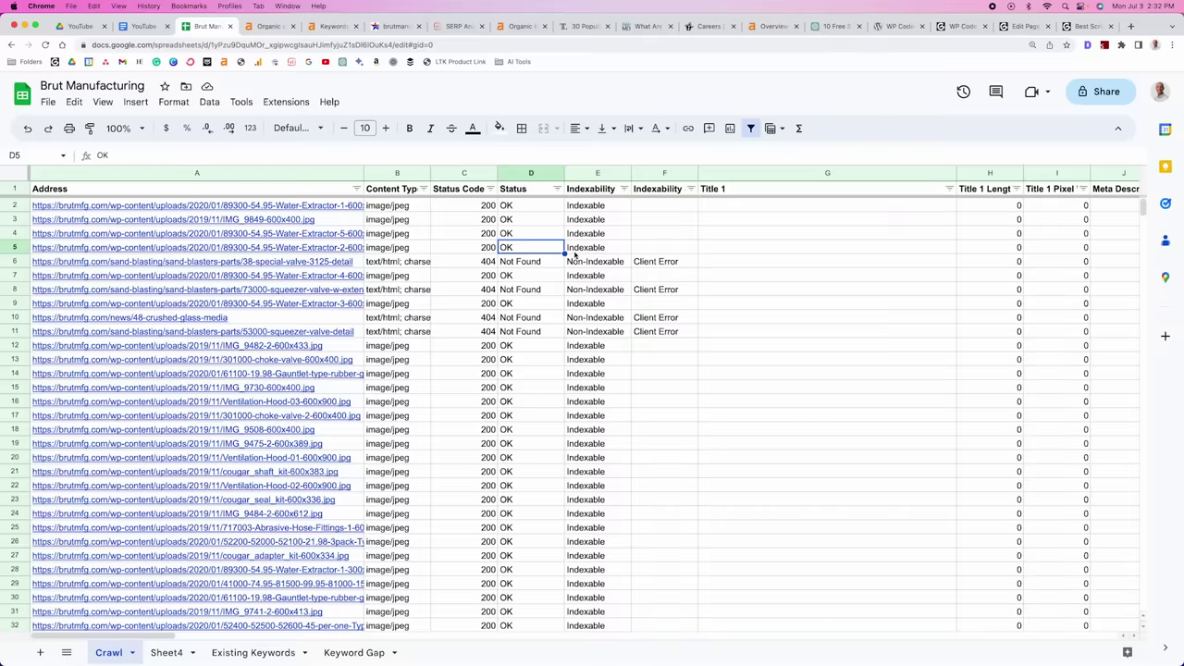
Scroll the Crawl sheet right to column AM and select the whole Crawl Depth column
scroll(574, 254, right, 15)
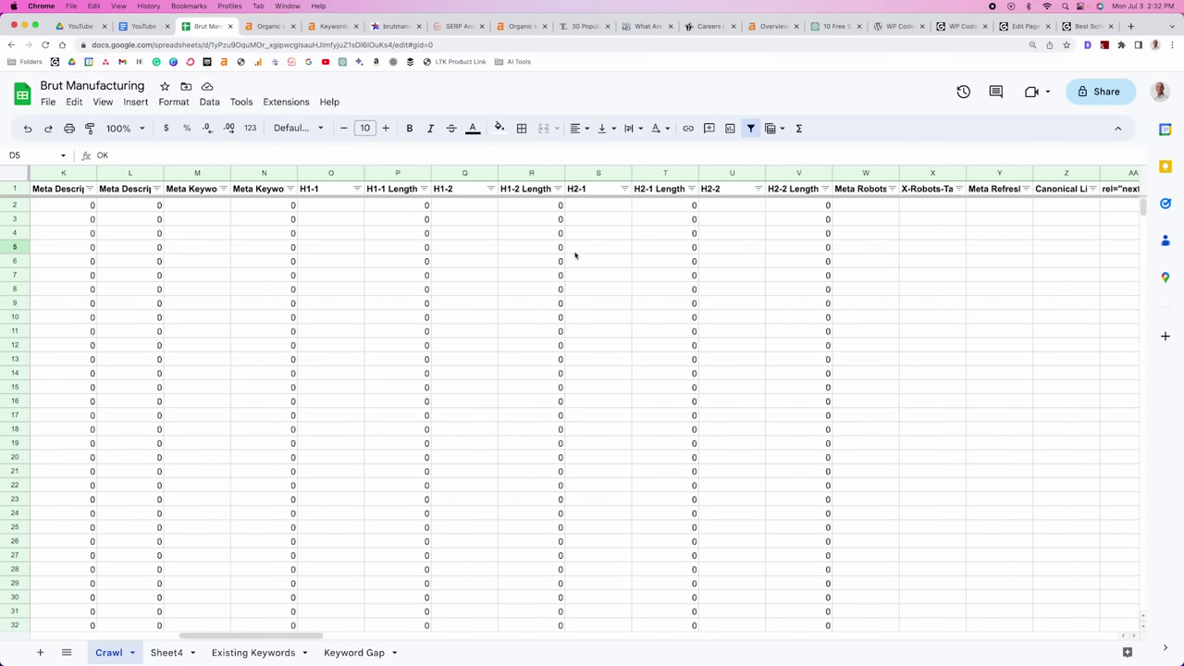
scroll(575, 255, right, 10)
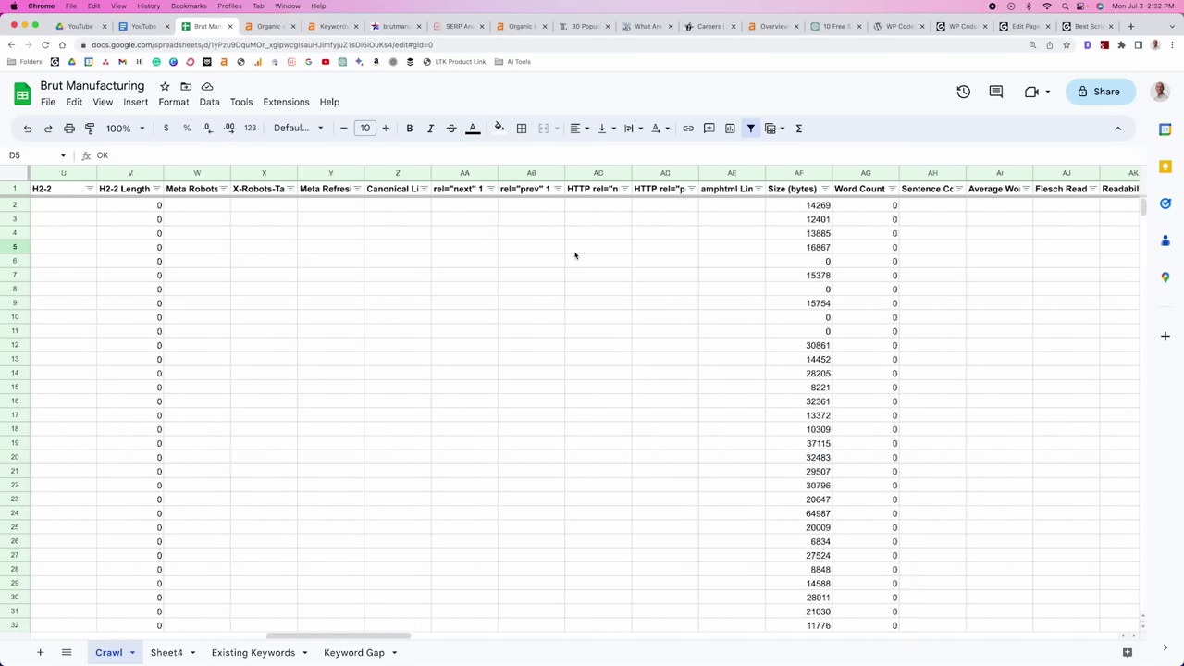
scroll(574, 254, right, 4)
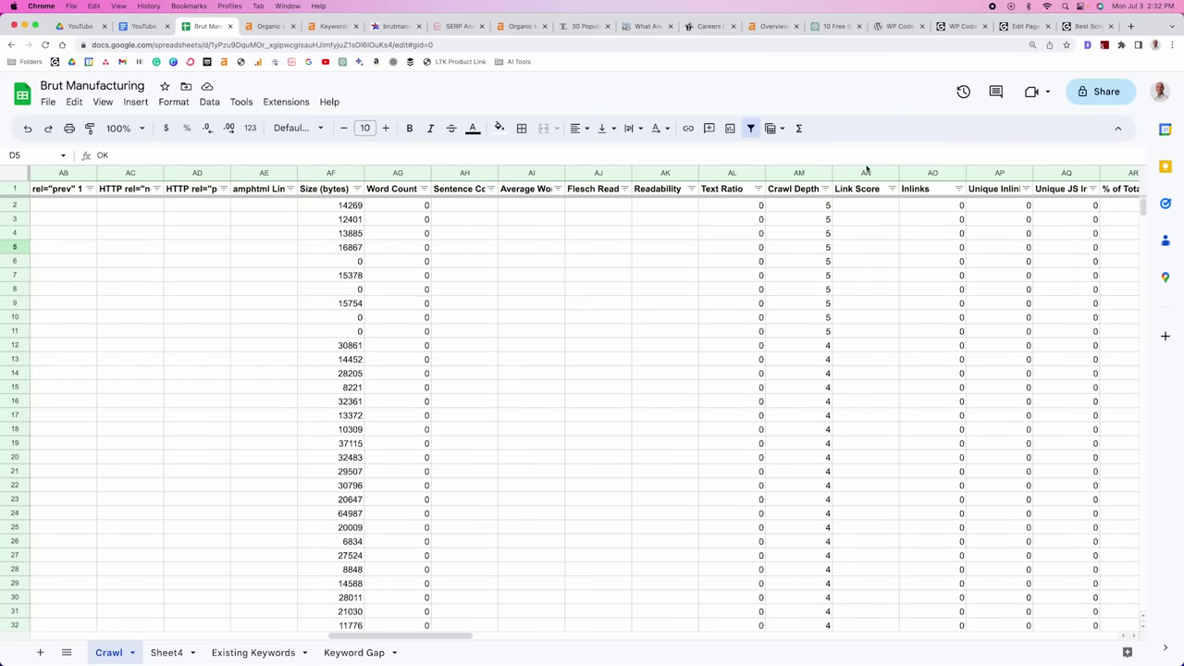
click(807, 172)
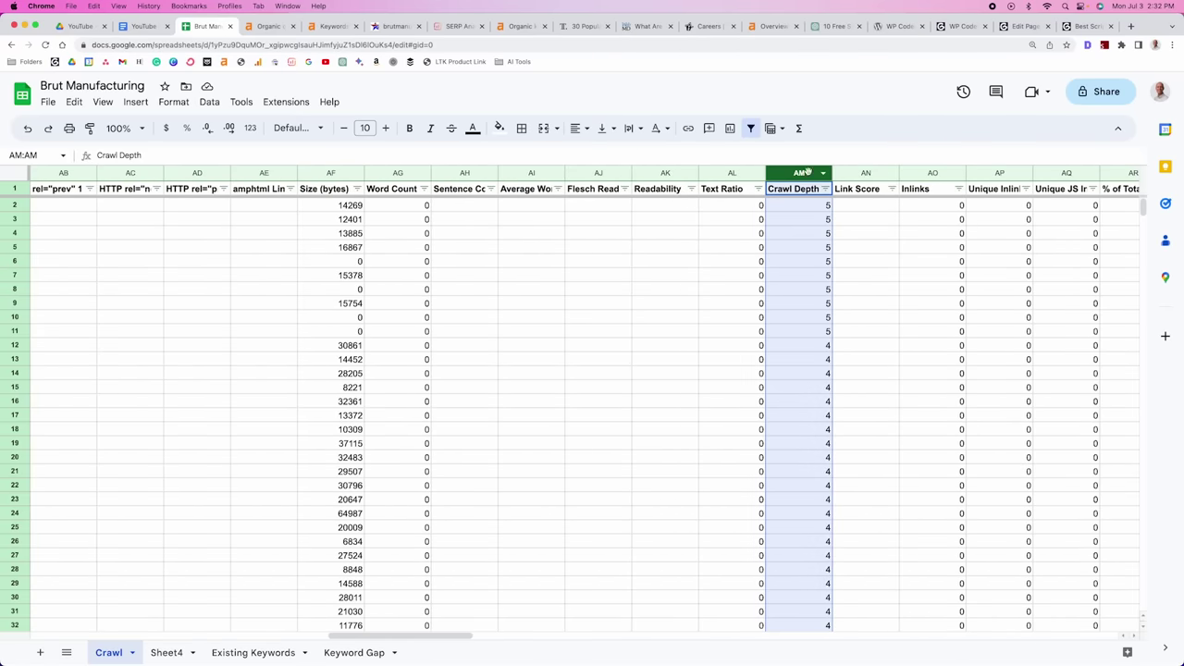
Fill the entire Crawl Depth column light yellow
click(499, 129)
click(547, 204)
scroll(595, 265, right, 3)
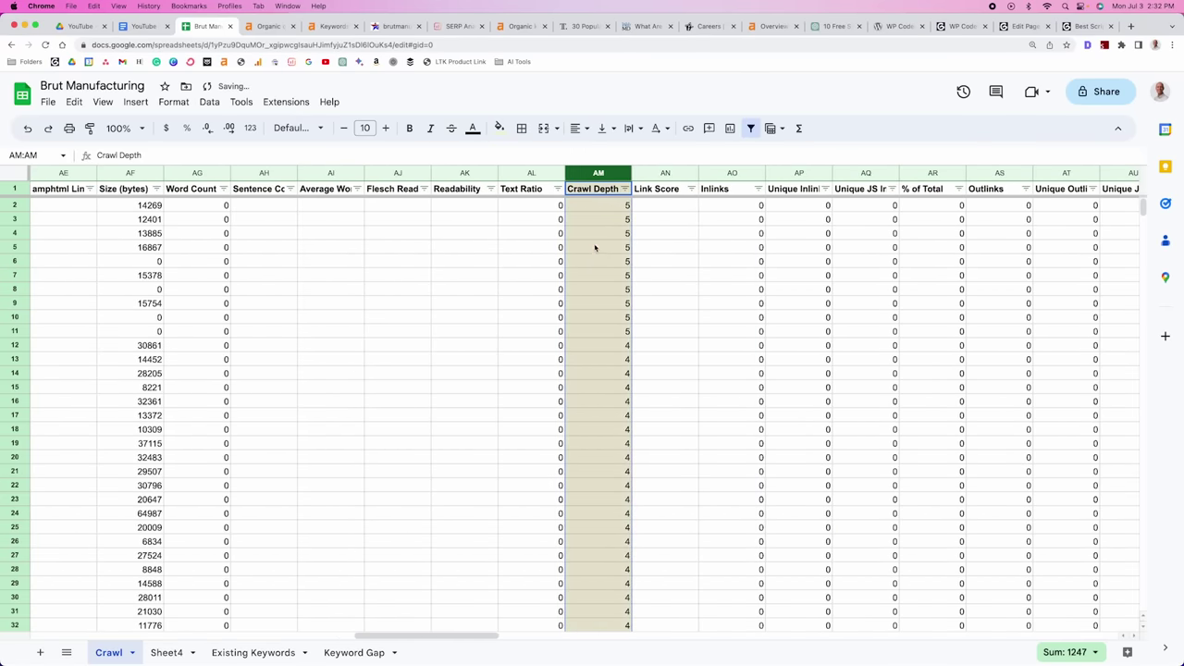
click(597, 247)
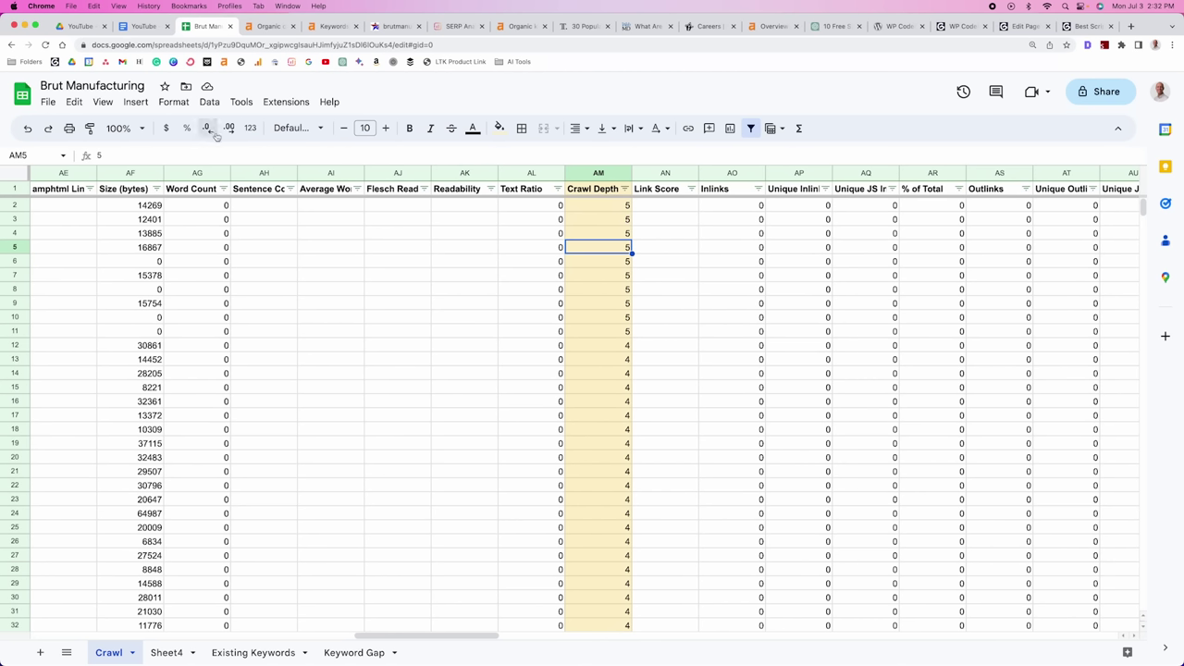
Zoom the sheet to 200%
click(143, 132)
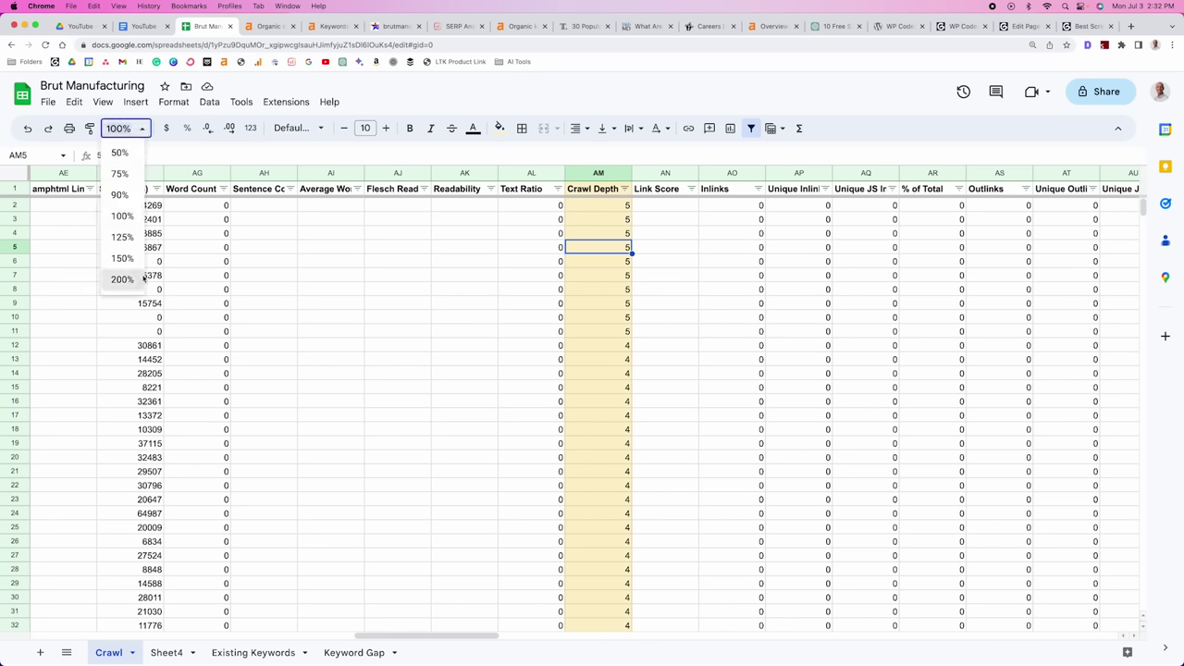
click(120, 279)
scroll(664, 305, right, 2)
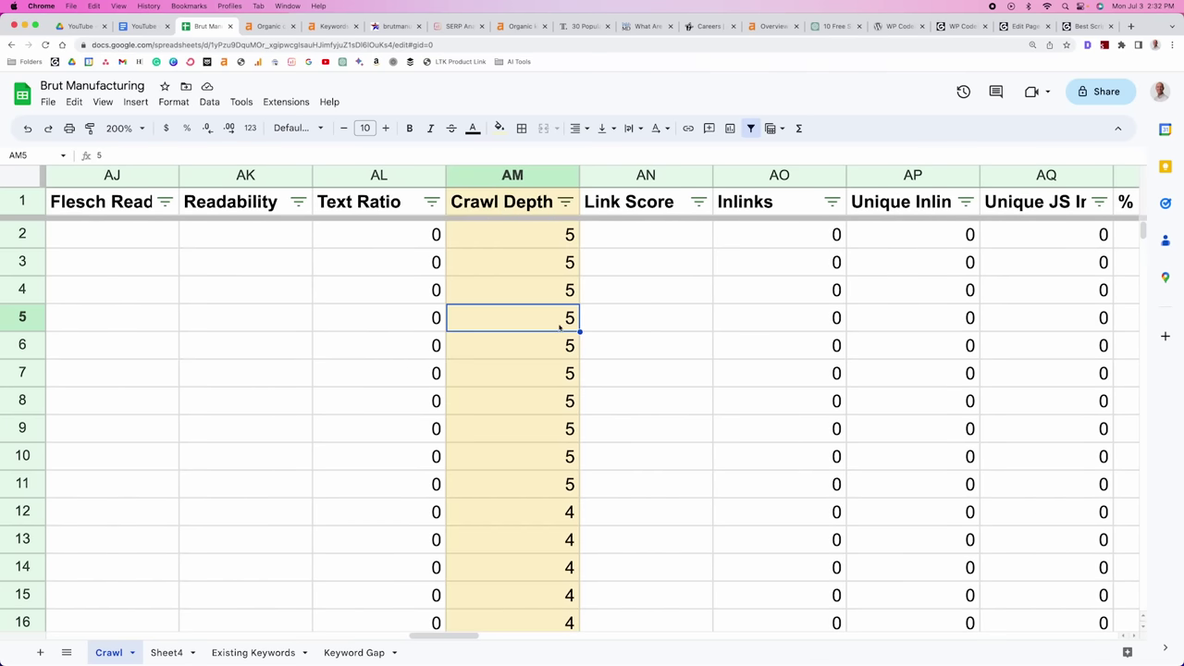
Shade the Crawl Depth cells from row 2 to row 62, depths 5 and 4, light pink
mouse_move(550, 243)
mouse_down()
mouse_move(540, 286)
mouse_move(558, 484)
mouse_move(772, 497)
mouse_move(837, 567)
mouse_move(831, 408)
mouse_up()
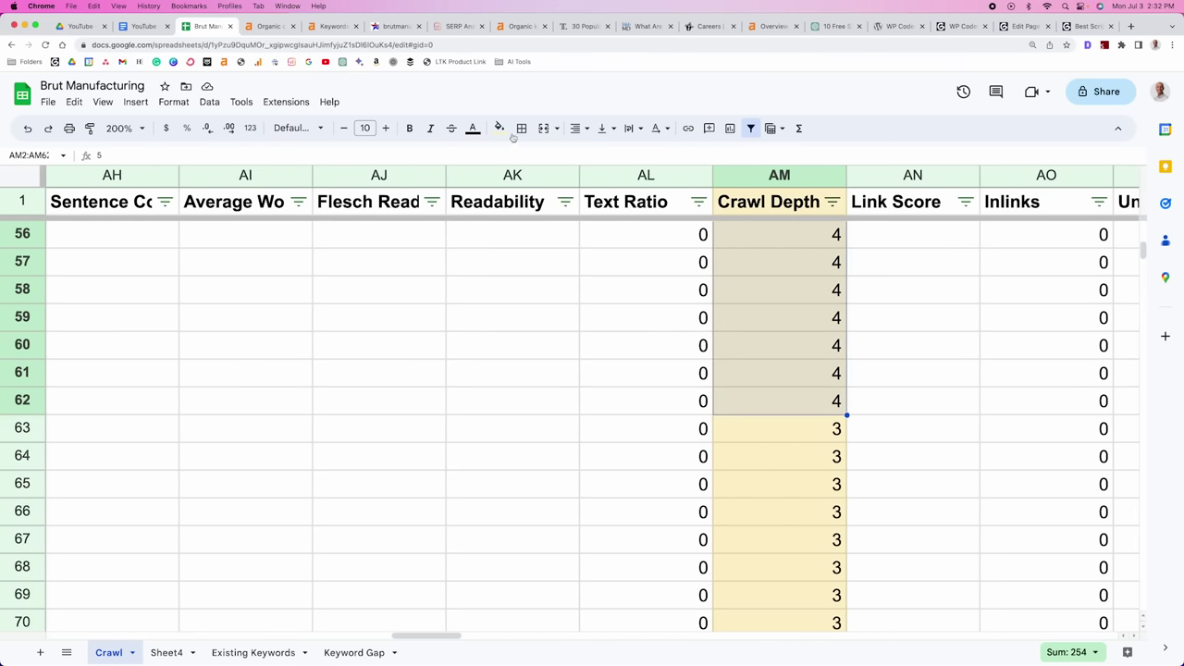
click(499, 128)
click(517, 203)
scroll(647, 377, right, 1)
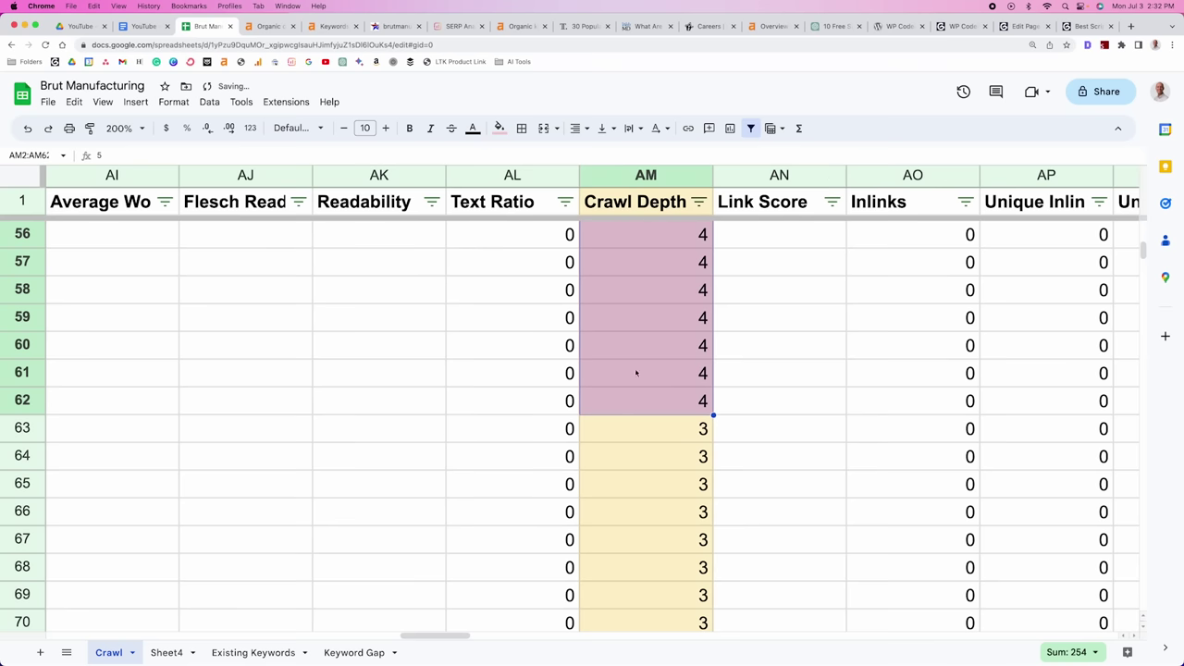
scroll(647, 378, up, 15)
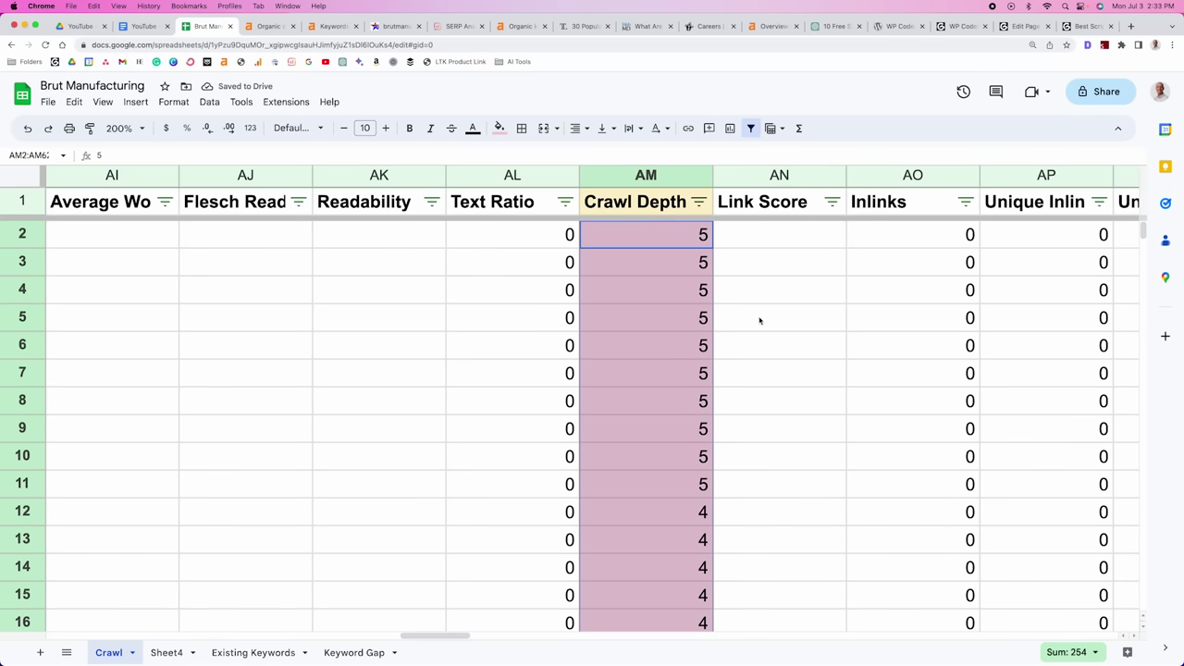
click(763, 319)
scroll(765, 321, right, 1)
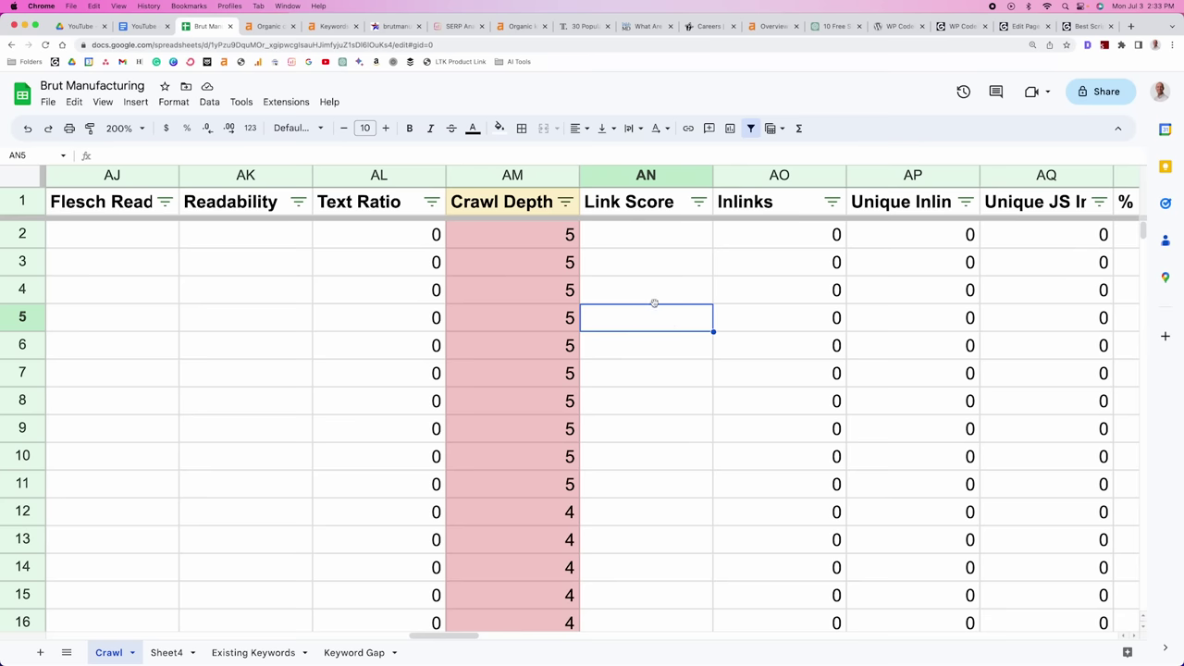
scroll(598, 348, right, 2)
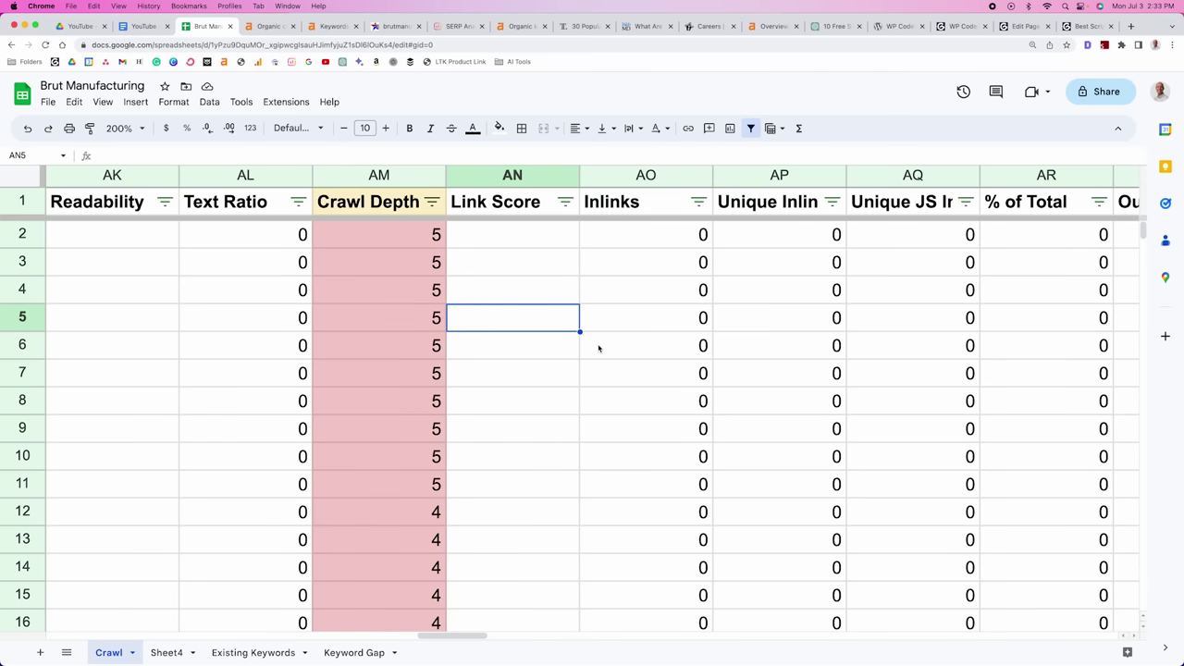
Widen column AP so the Unique Inlinks heading shows in full
drag(712, 175, 742, 175)
click(729, 201)
click(727, 232)
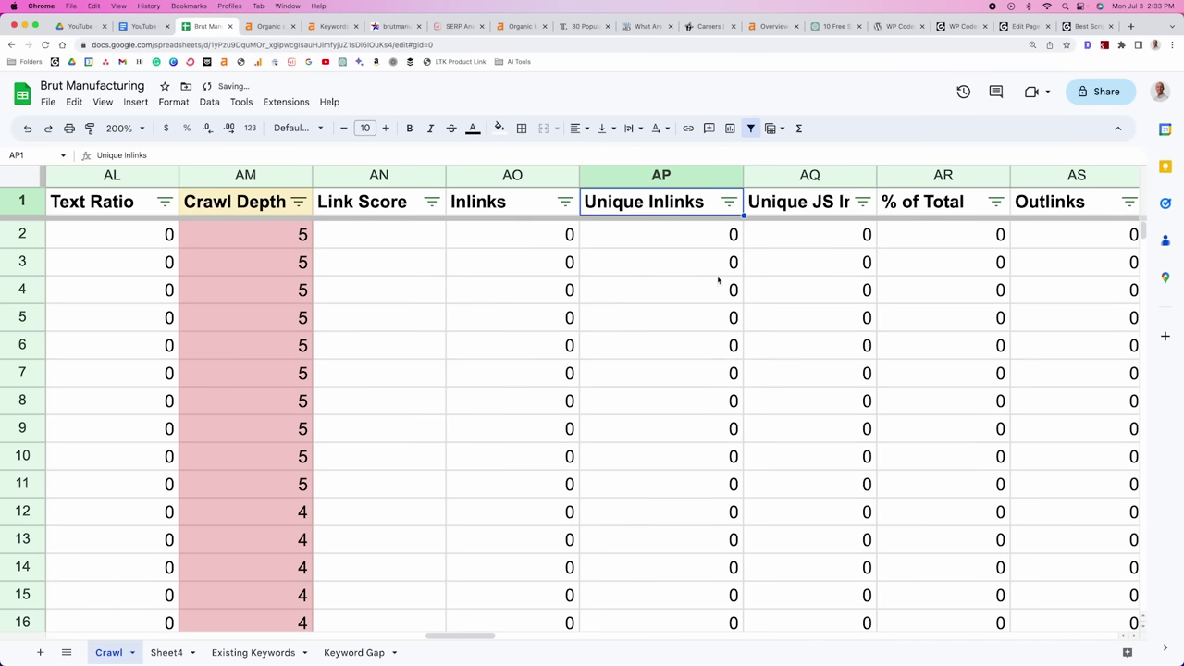
Shade the zero-value Unique Inlinks cells AP2:AP248 light magenta
click(718, 237)
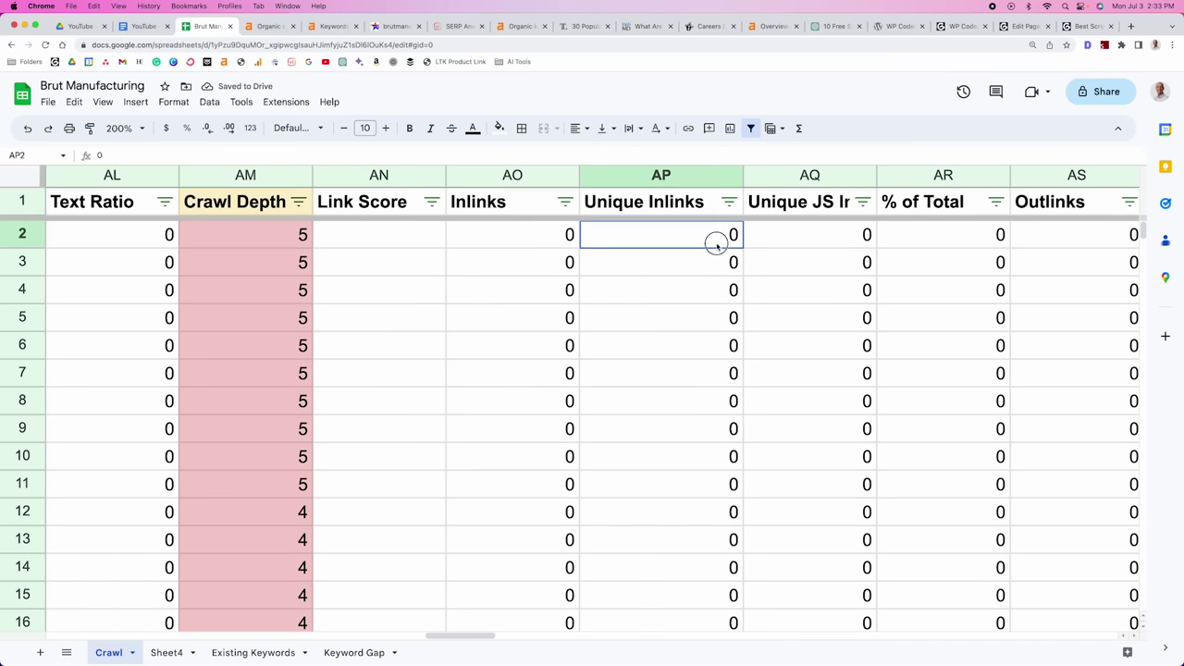
drag(716, 259, 734, 397)
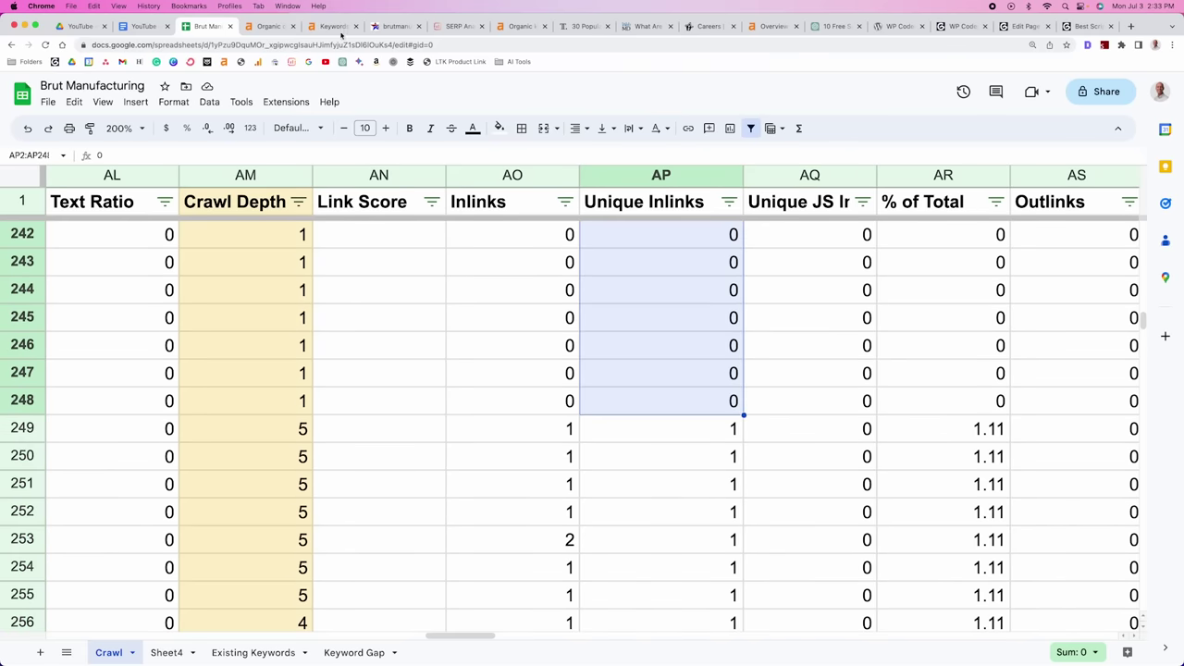
click(498, 127)
click(633, 228)
scroll(680, 385, up, 2)
scroll(680, 385, up, 2)
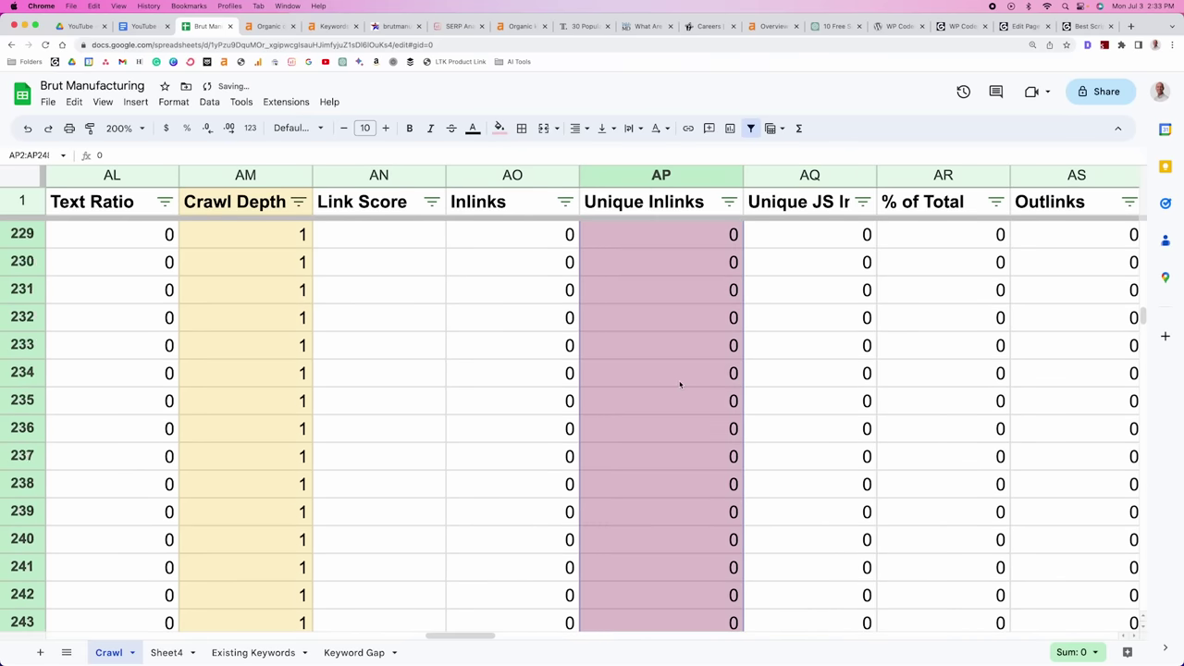
scroll(680, 385, up, 20)
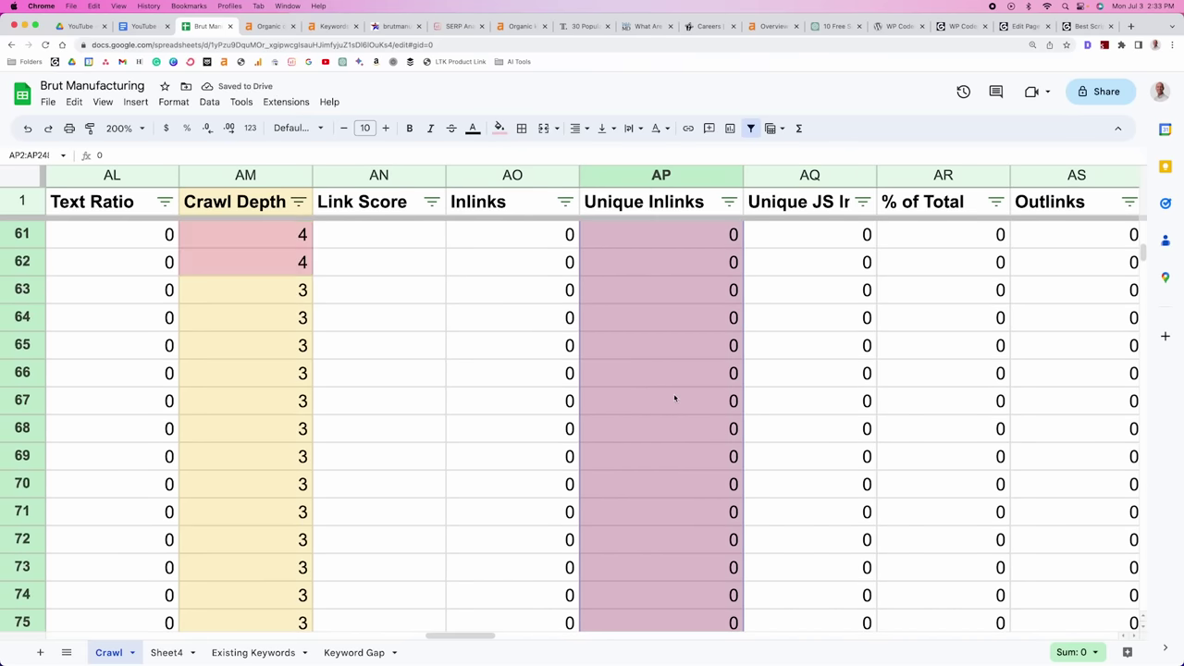
scroll(675, 399, up, 1)
click(674, 398)
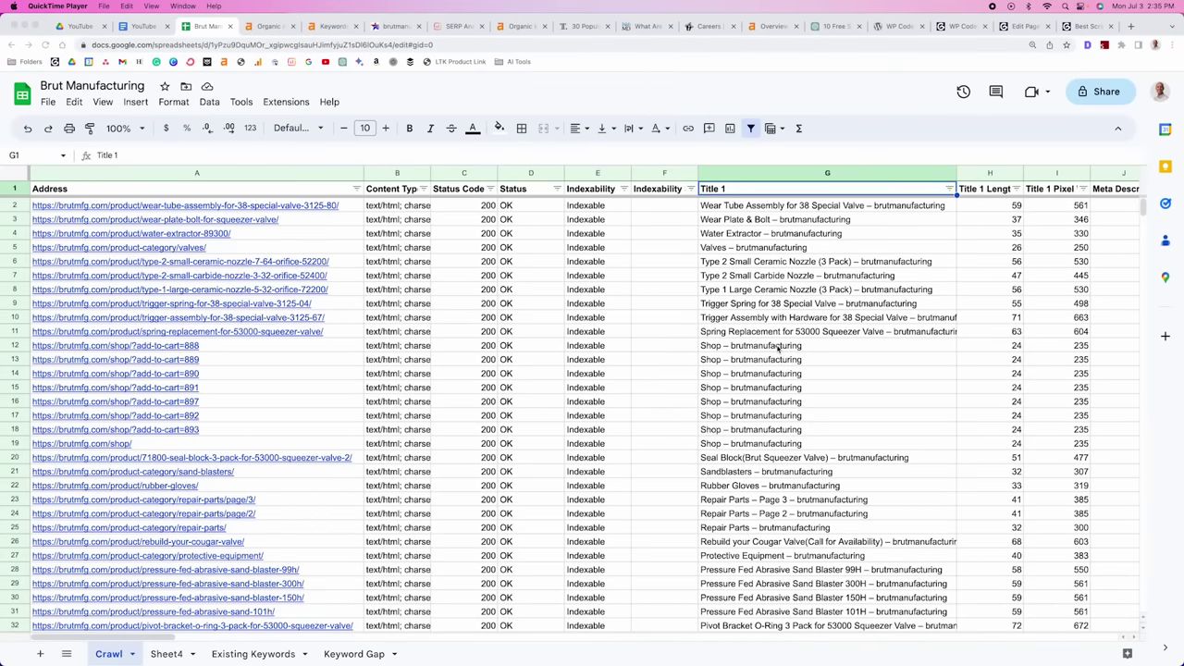
Filter Title 1 with the condition Text contains 'sand', leaving 6 of 458 rows
click(792, 347)
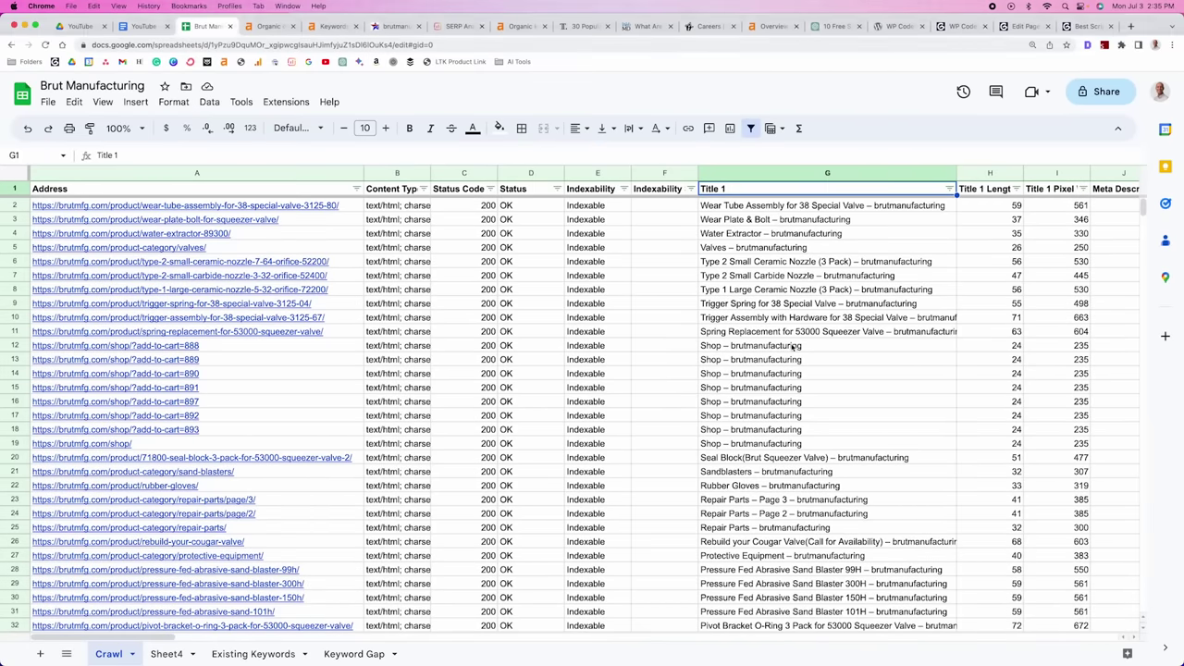
click(793, 347)
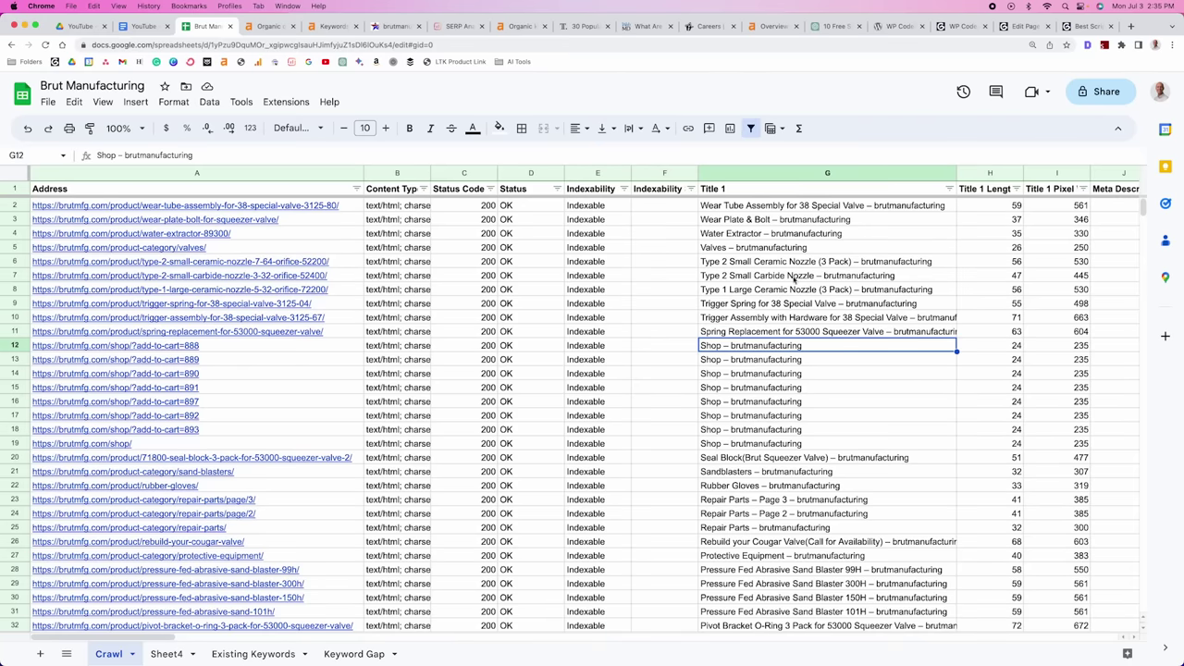
click(949, 189)
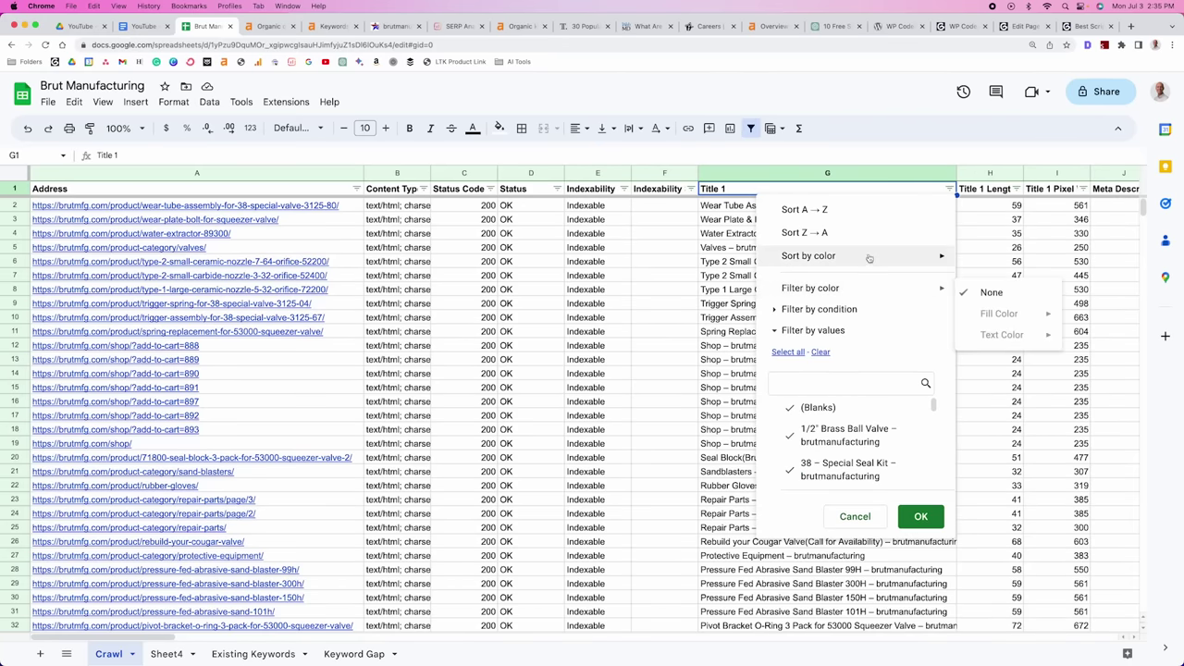
click(837, 311)
click(829, 346)
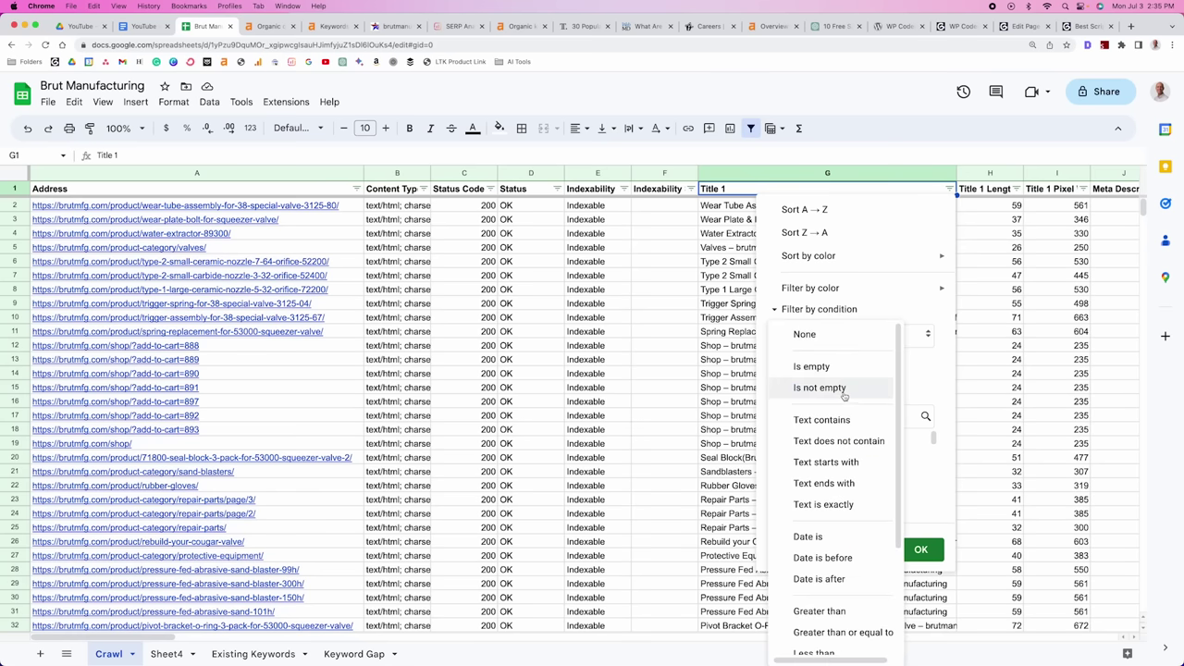
click(823, 416)
click(808, 365)
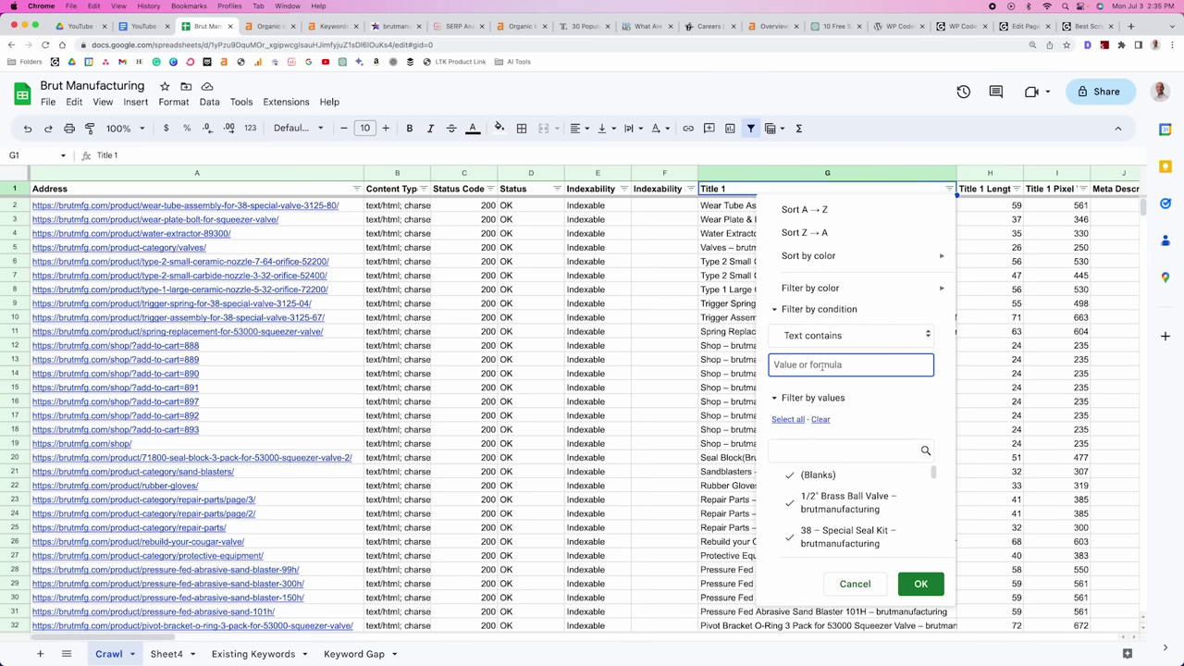
text(sand)
click(919, 584)
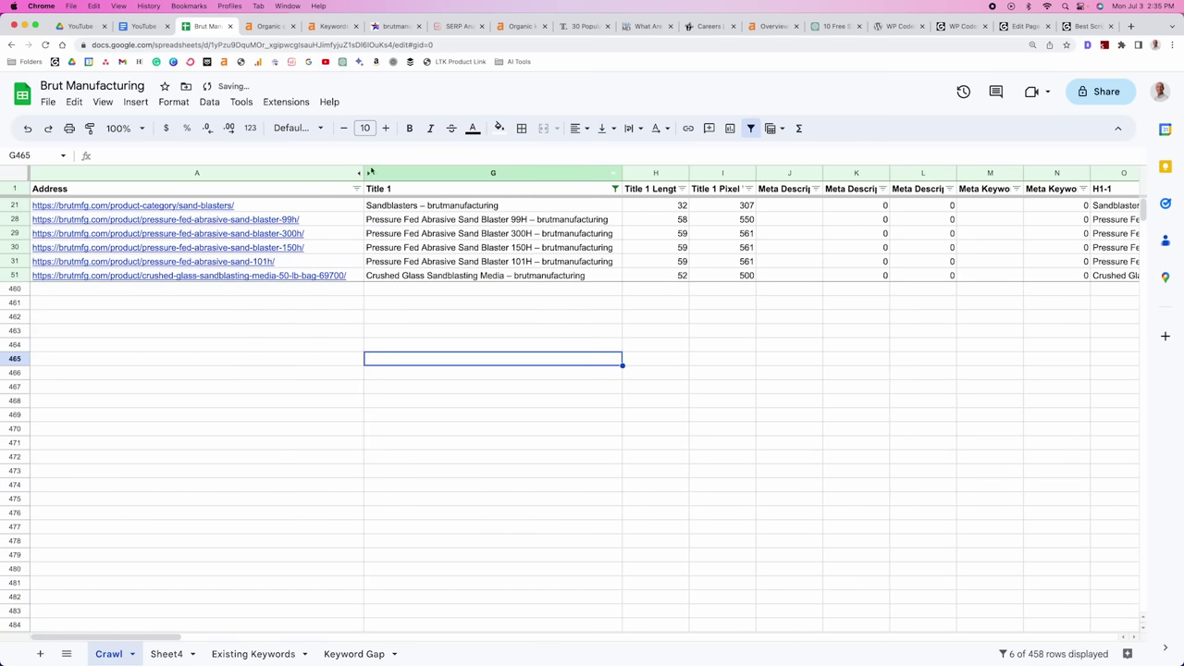
click(122, 128)
click(123, 237)
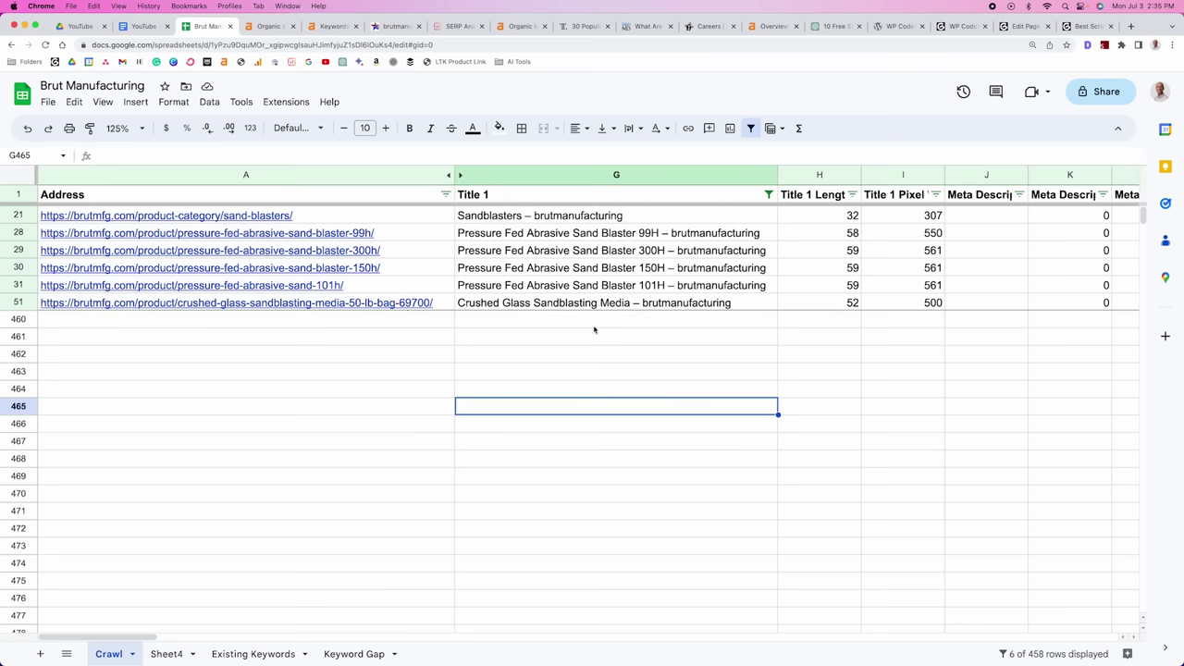
click(499, 218)
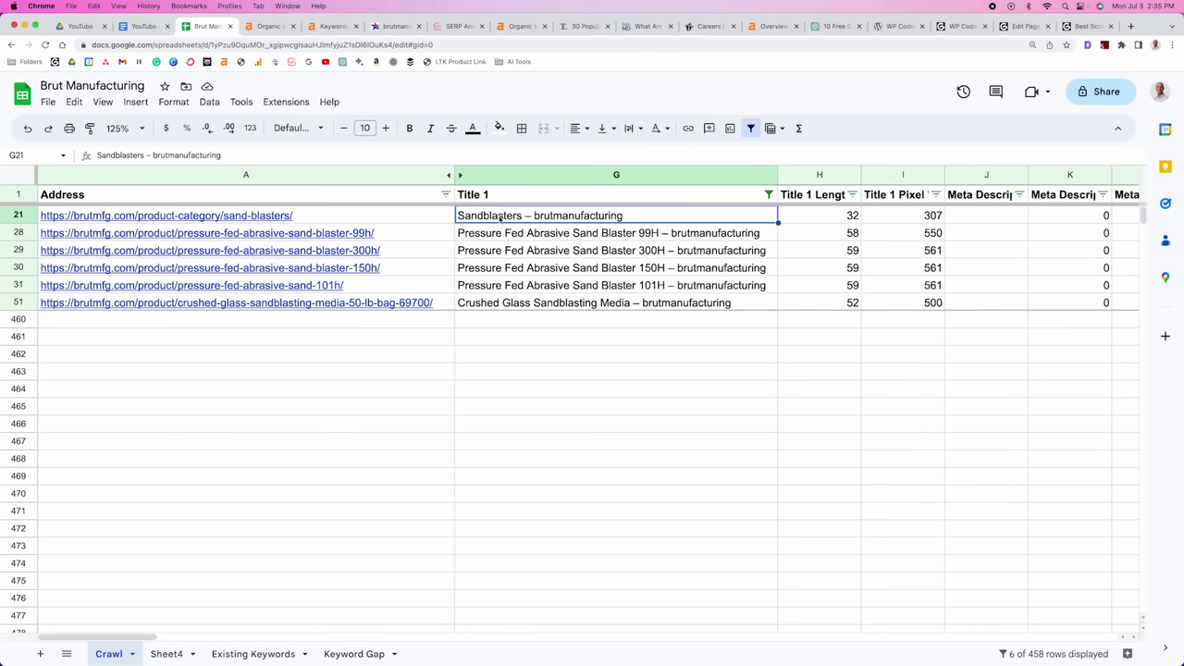
click(20, 215)
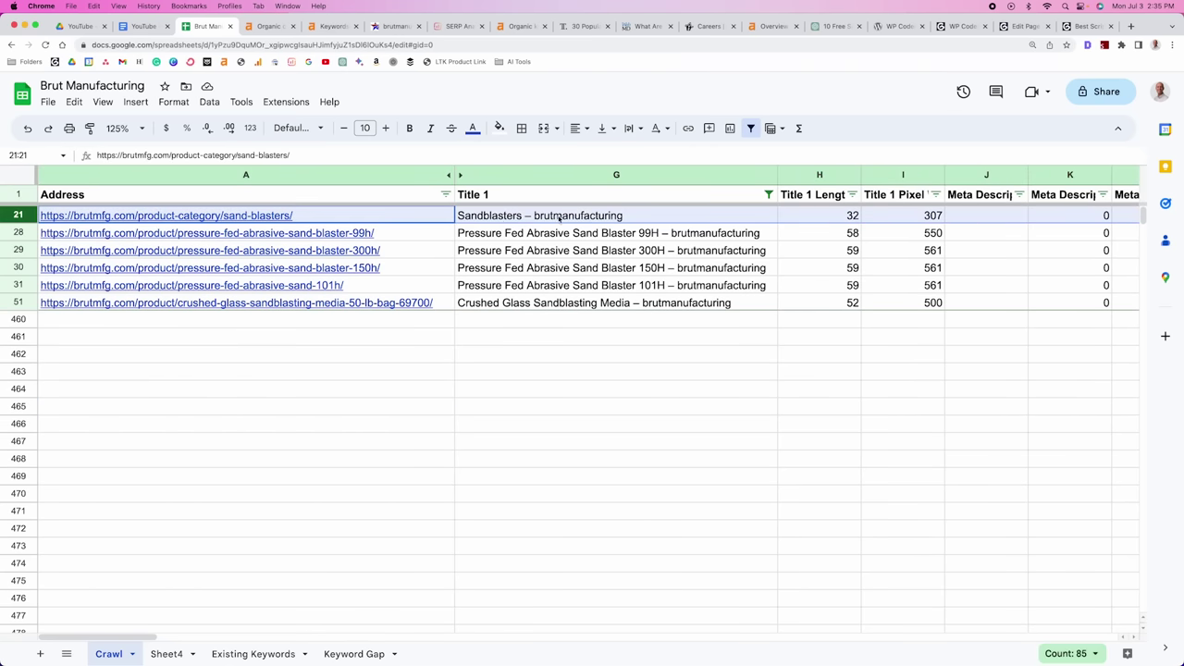
click(545, 236)
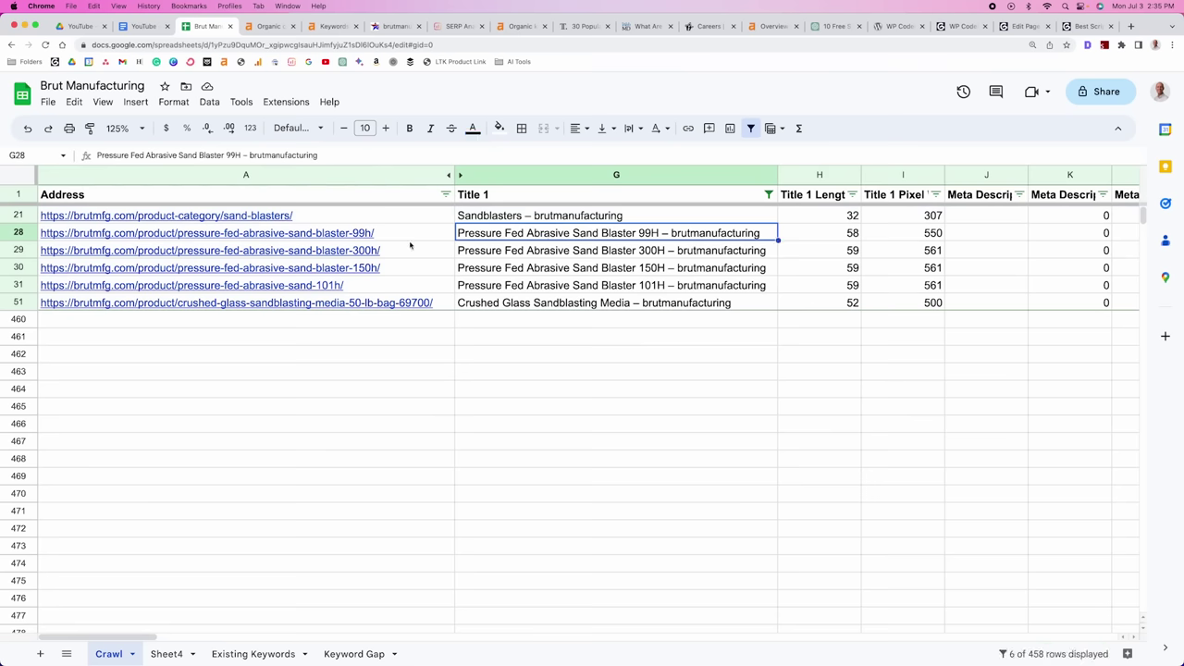
click(585, 255)
click(597, 271)
click(605, 284)
click(613, 331)
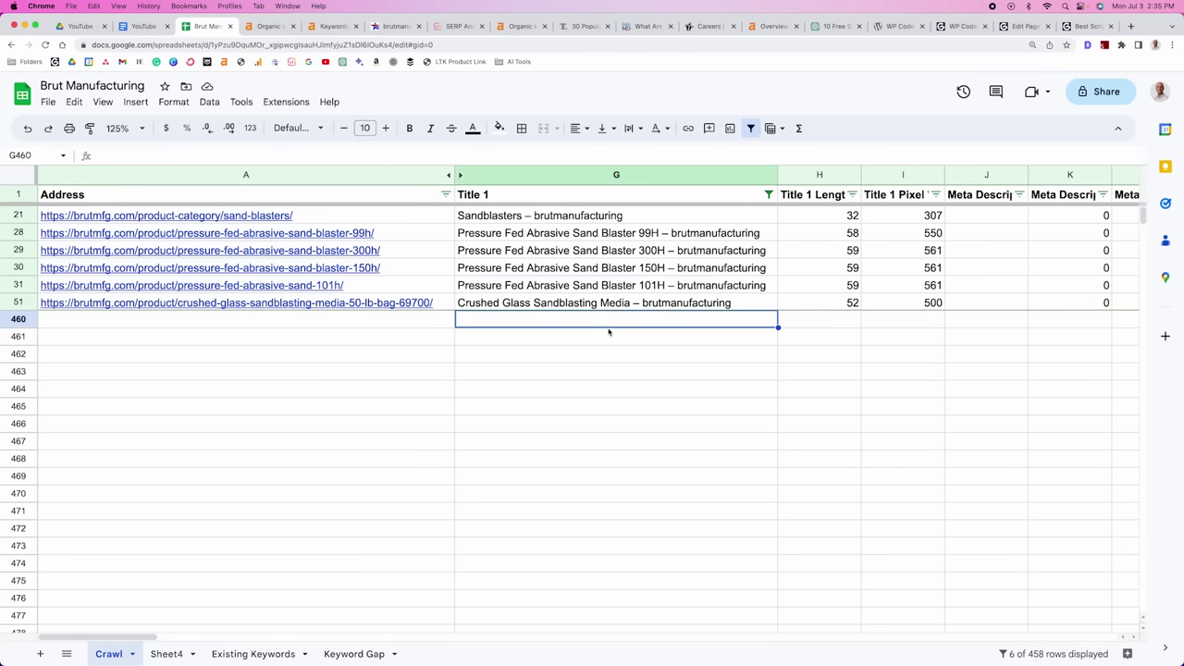
click(621, 238)
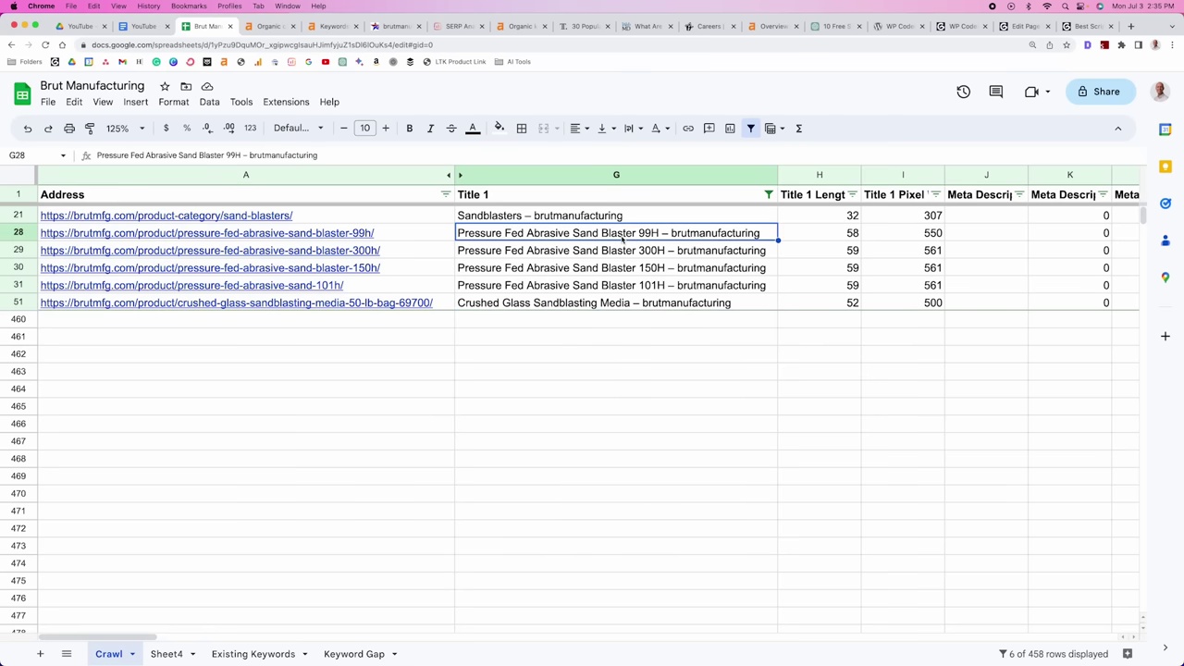
drag(616, 235, 626, 286)
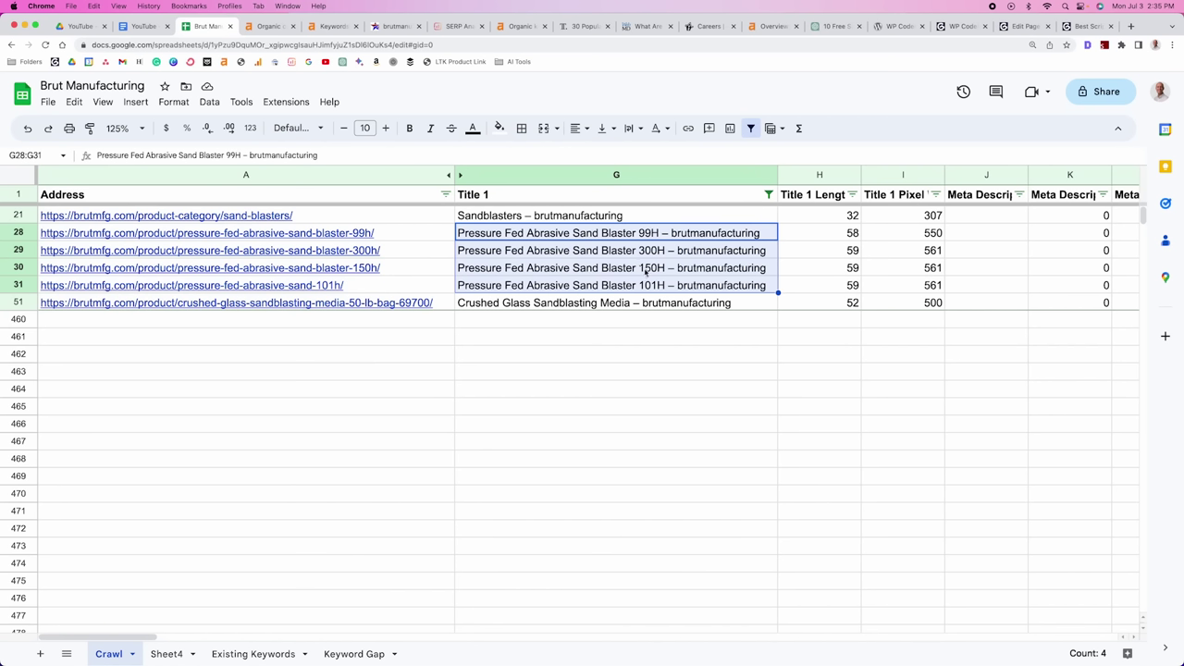
click(547, 239)
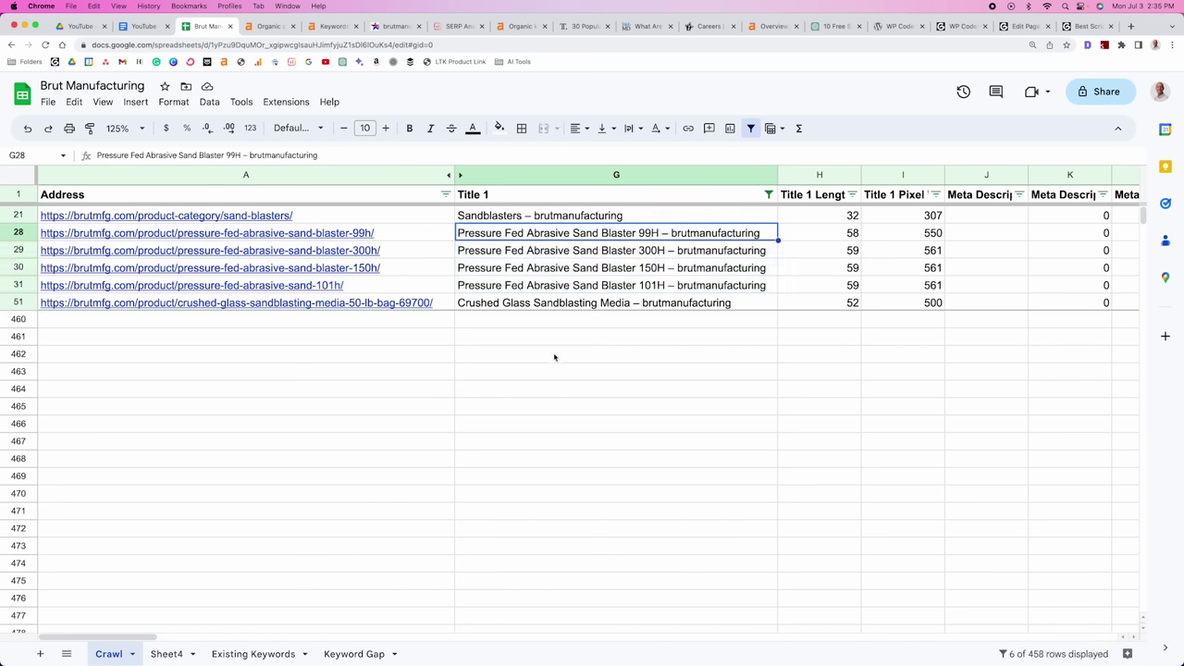